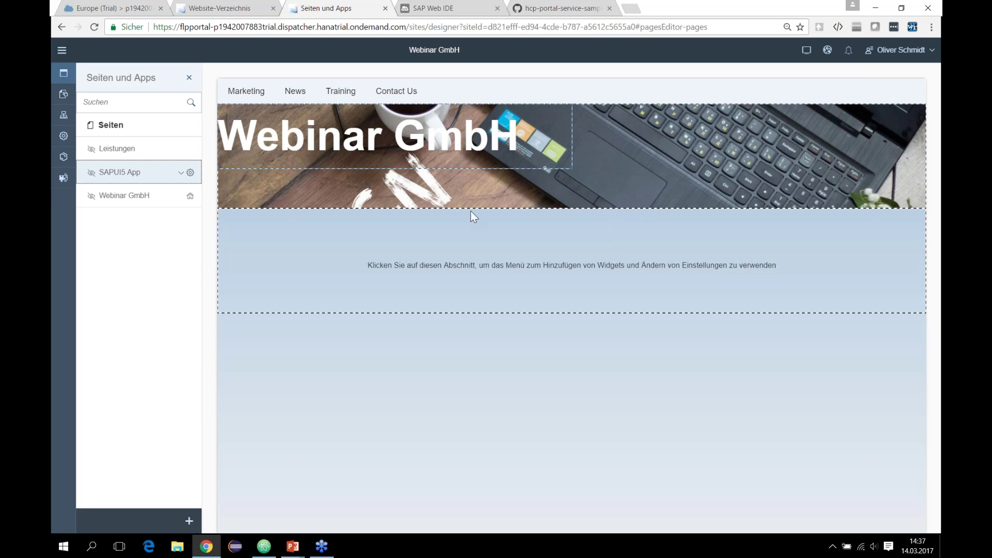
# Add a Video Widget to the right half of the two-column section on the Webinar GmbH page.
pyautogui.click(129, 202)
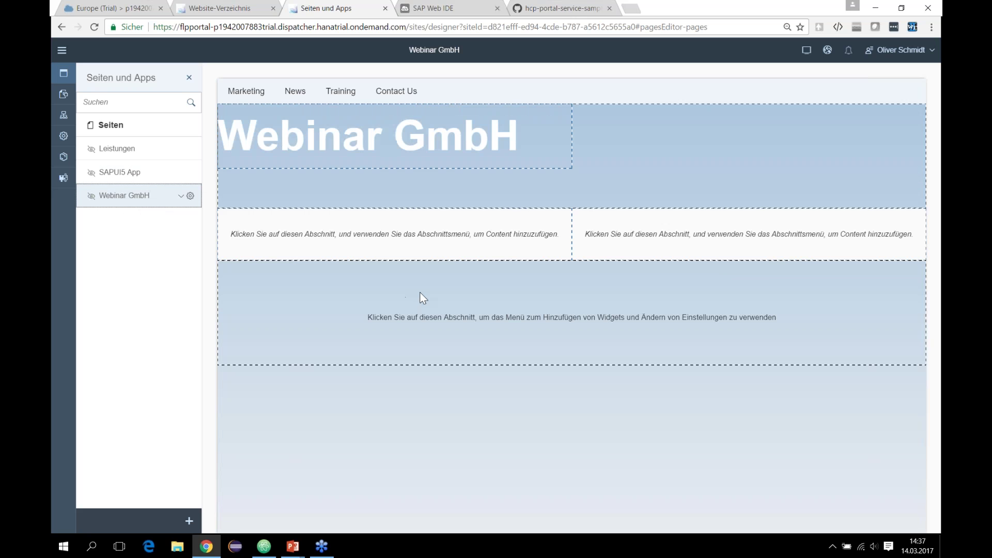
pyautogui.click(754, 232)
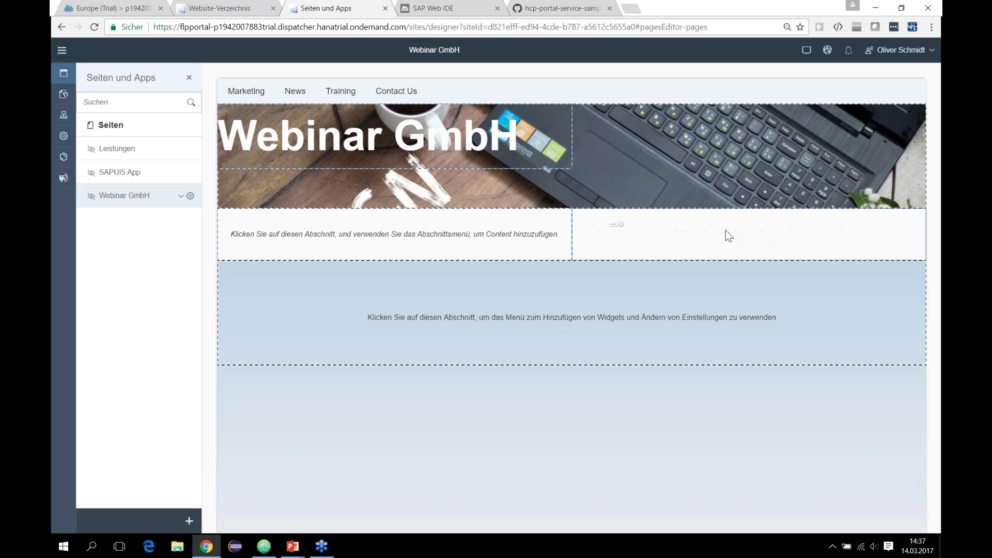
pyautogui.click(651, 231)
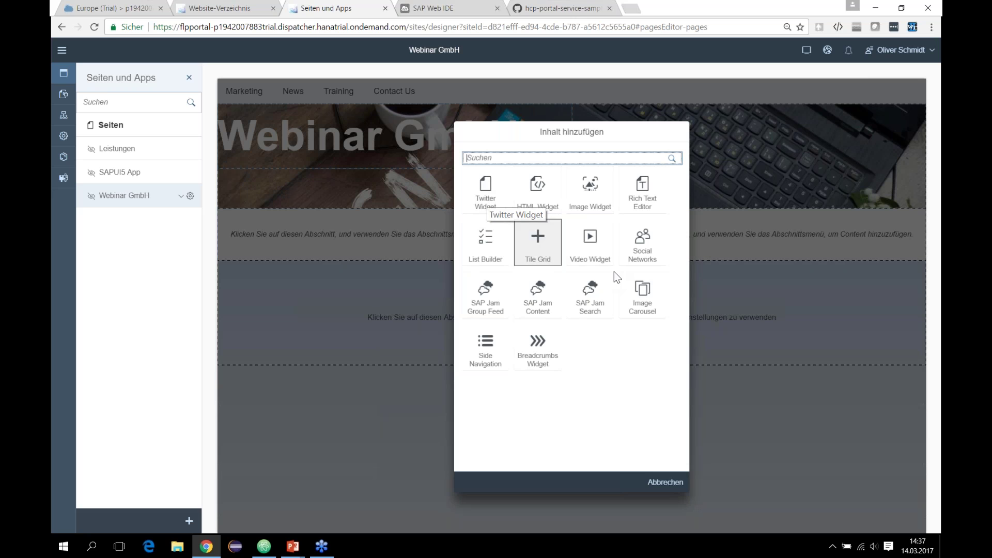
pyautogui.click(601, 260)
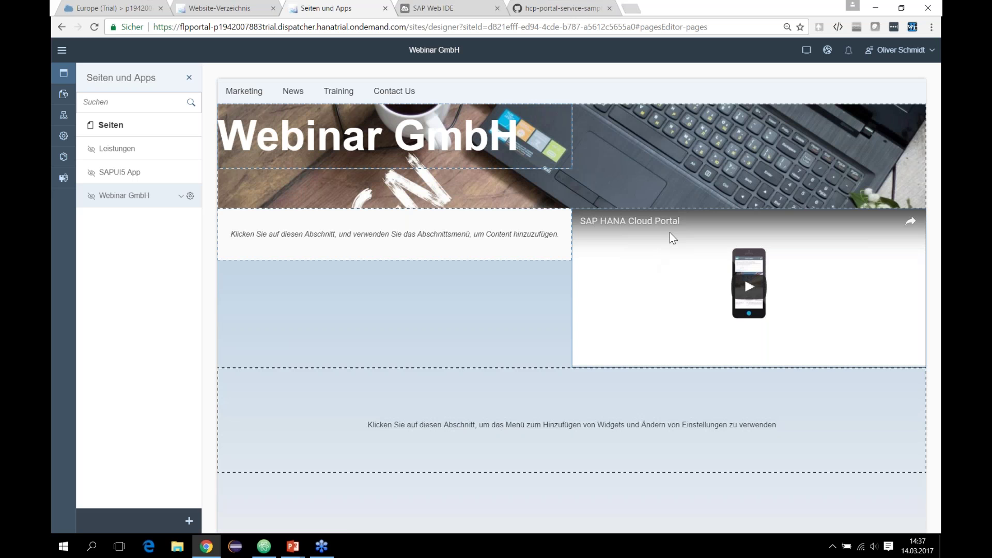
# Set the video widget's height to 327 pixels and save its settings.
pyautogui.moveTo(671, 237)
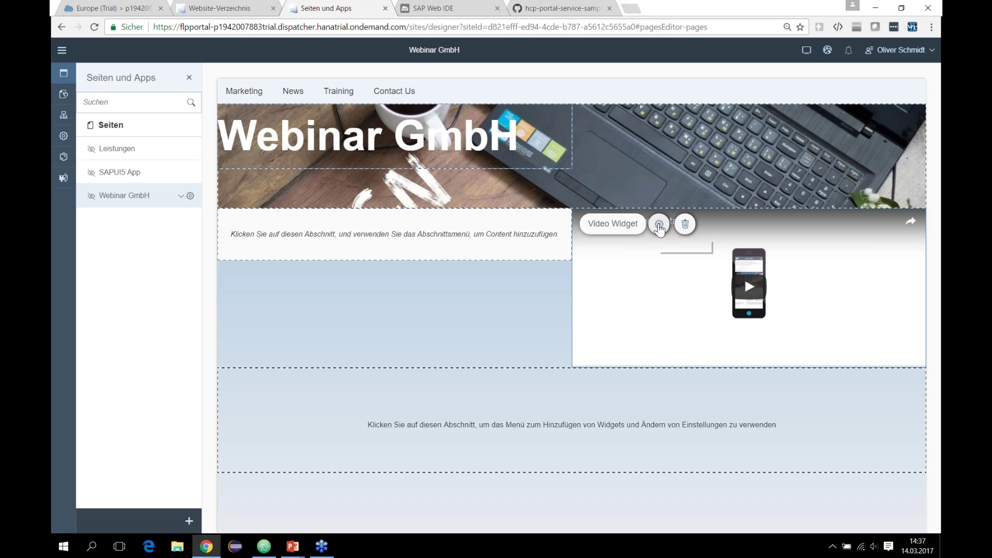
pyautogui.click(659, 225)
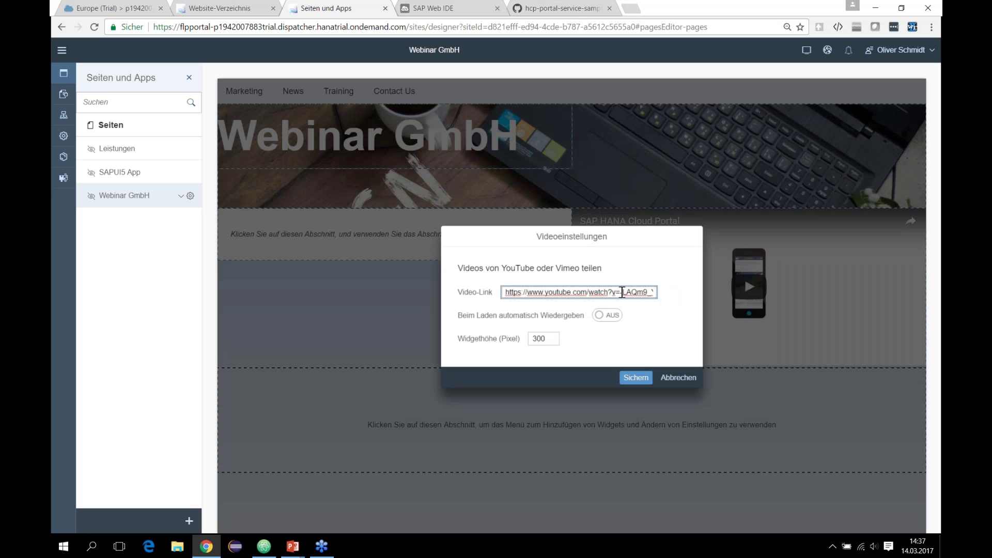
pyautogui.hotkey('ctrl', 'a')
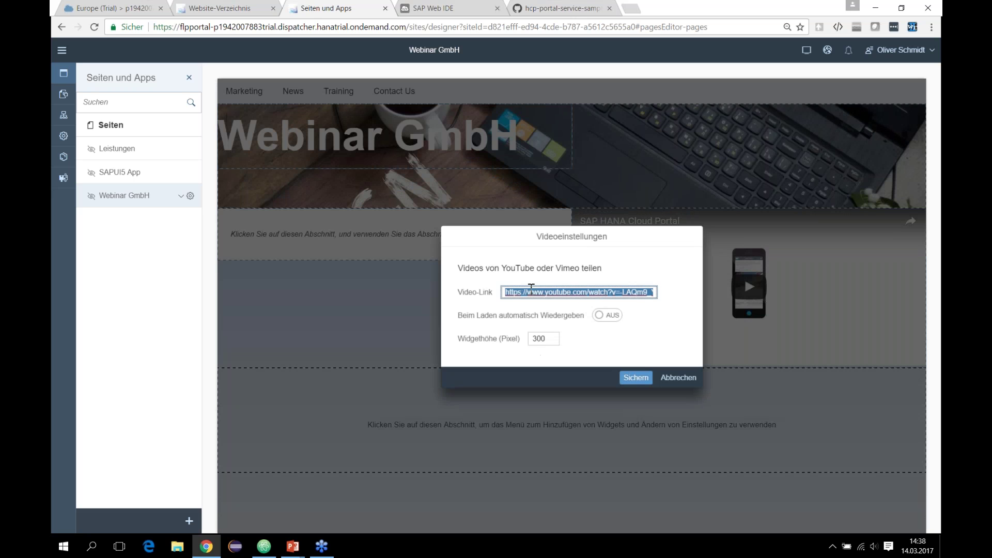
pyautogui.doubleClick(540, 338)
pyautogui.write('32')
pyautogui.write('0')
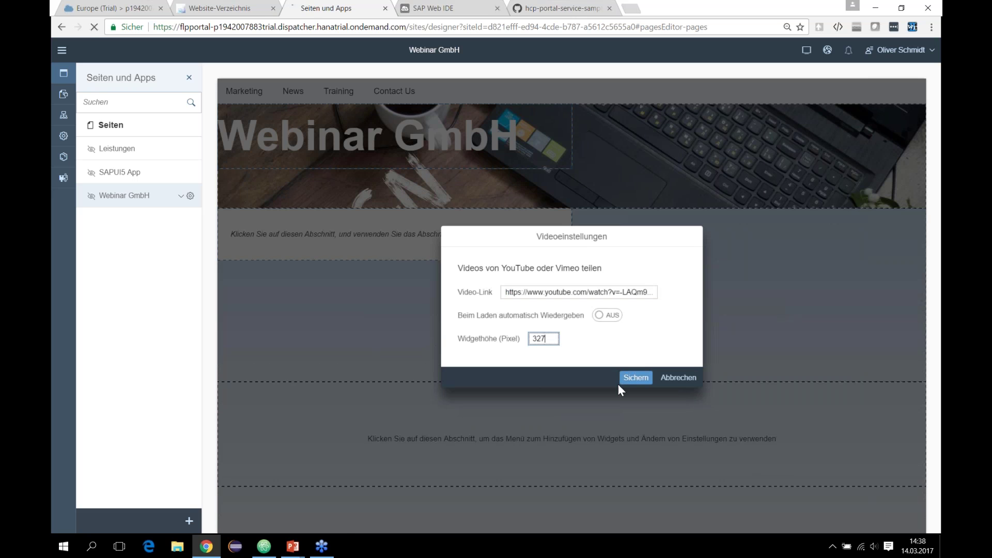
pyautogui.click(638, 378)
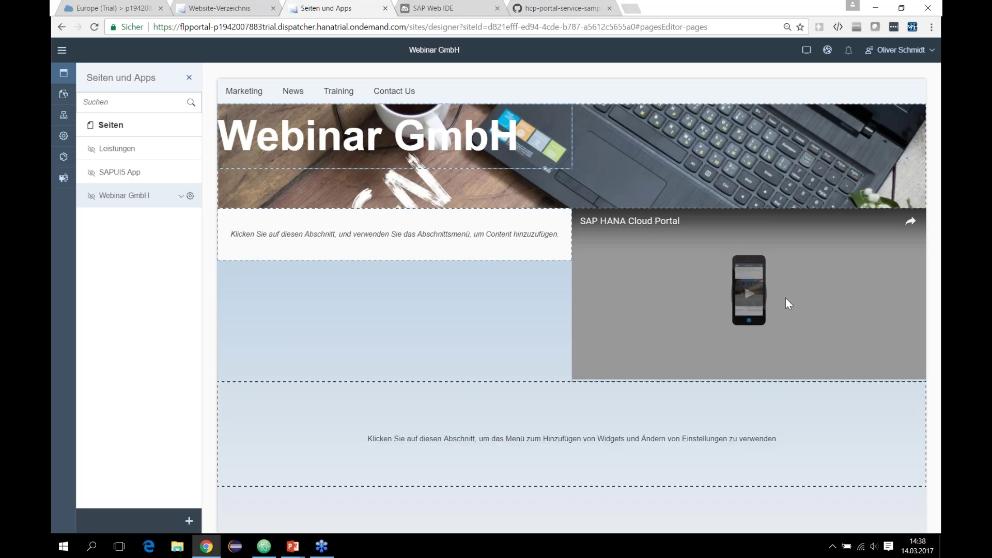
# Add an HTML Widget to the empty half of the section beside the SAP HANA Cloud Portal video.
pyautogui.click(401, 235)
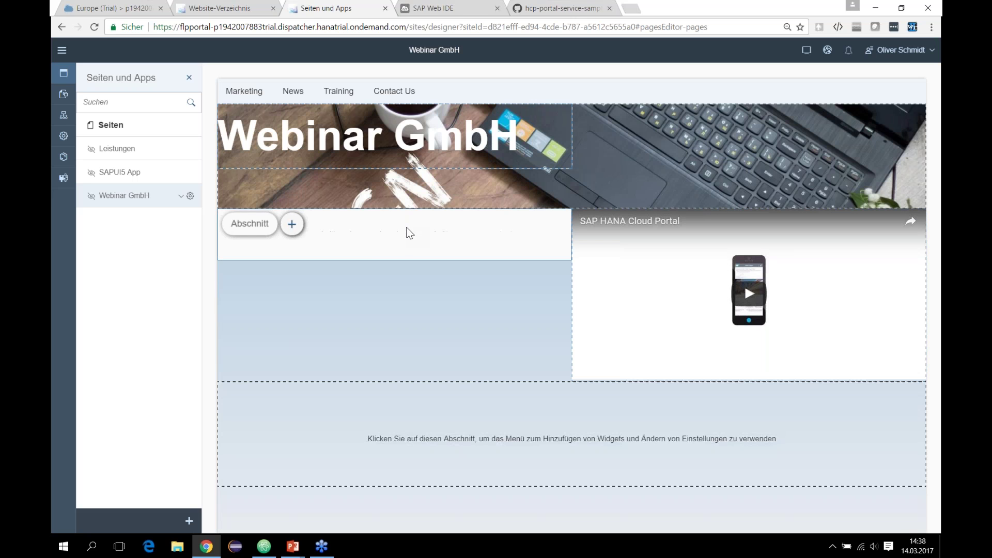
pyautogui.click(290, 225)
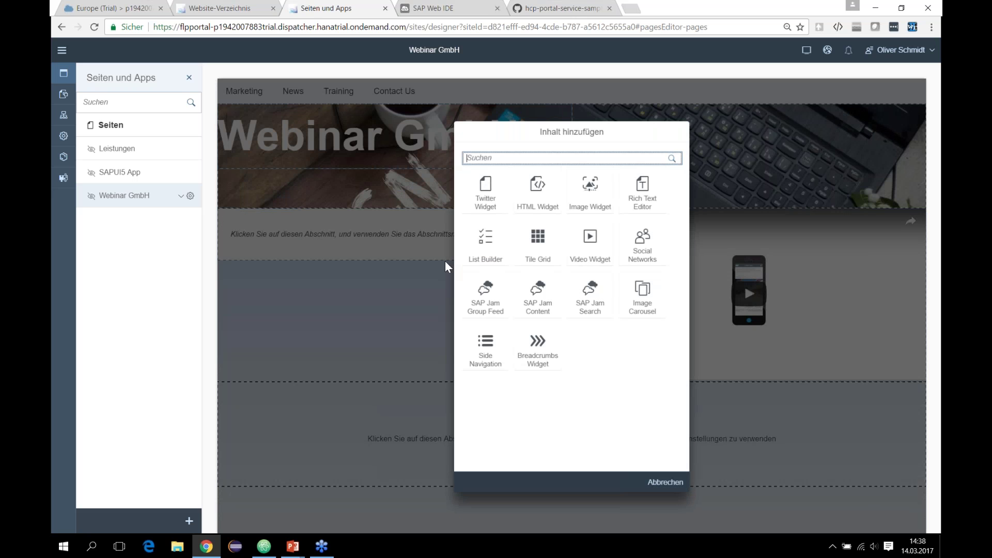
pyautogui.click(530, 206)
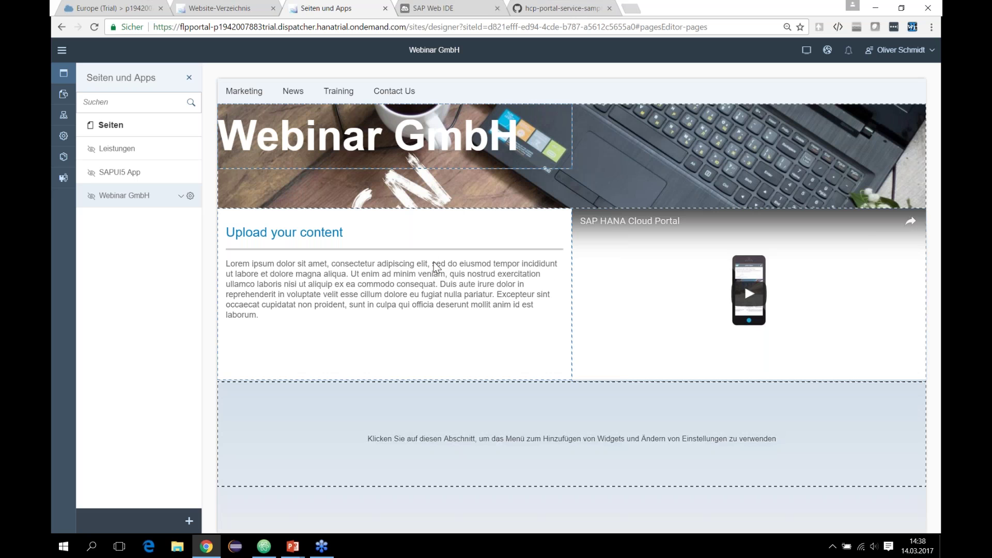
# Switch the HTML widget's source to HTML-Code, paste the "Willkommen bei der Webinar GmbH!" company introduction markup and save it.
pyautogui.moveTo(429, 243)
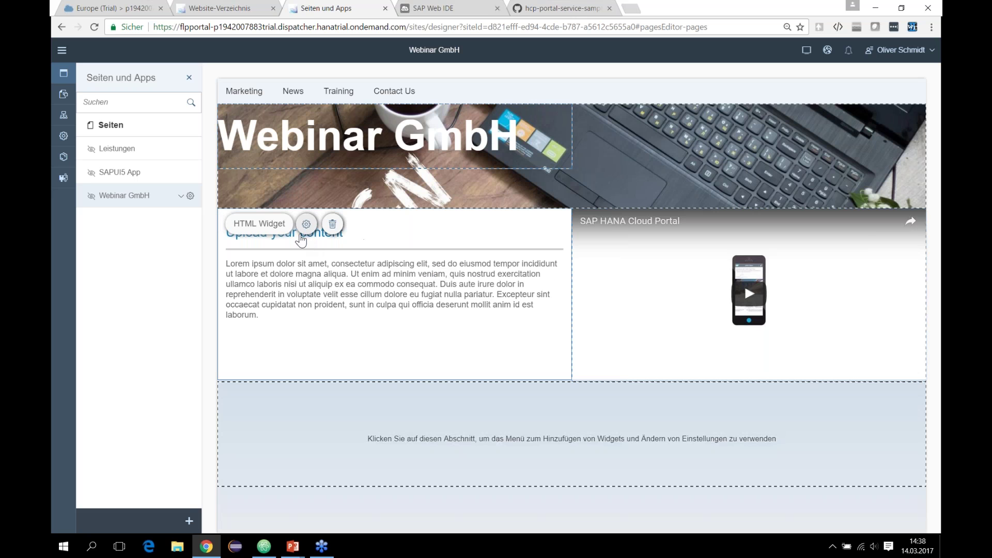
pyautogui.click(305, 226)
pyautogui.click(577, 322)
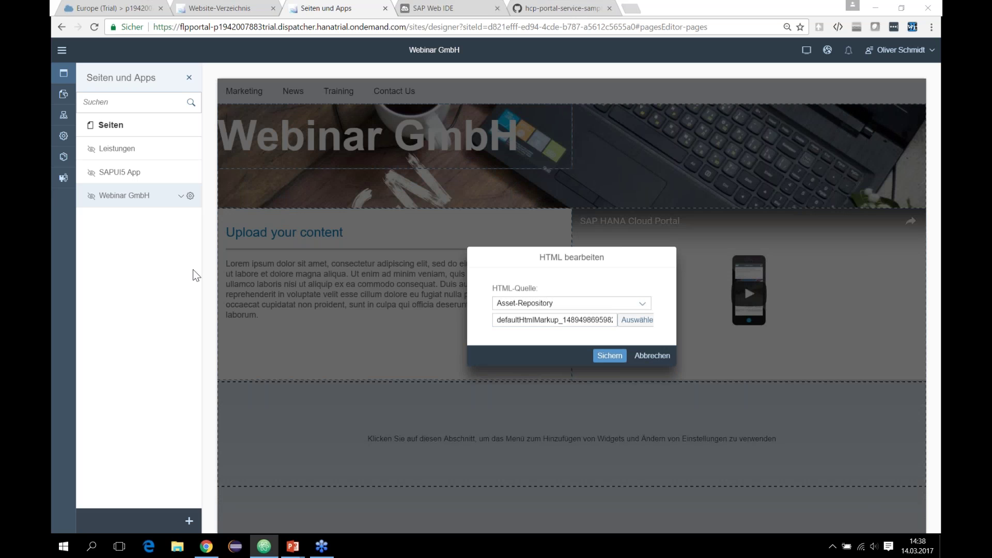
pyautogui.click(641, 304)
pyautogui.click(533, 324)
pyautogui.hotkey('ctrl', 'v')
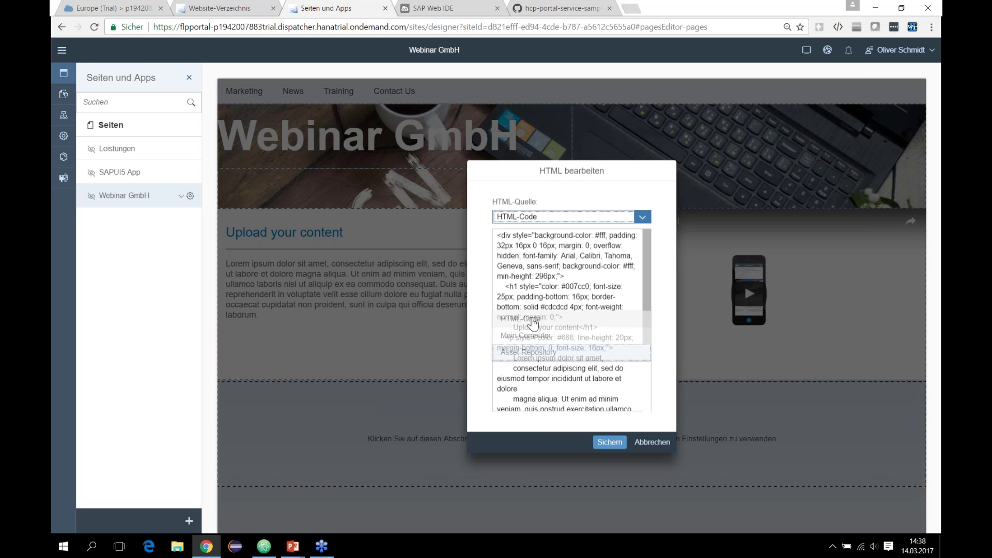
pyautogui.scroll(-3, 537, 311)
pyautogui.click(615, 443)
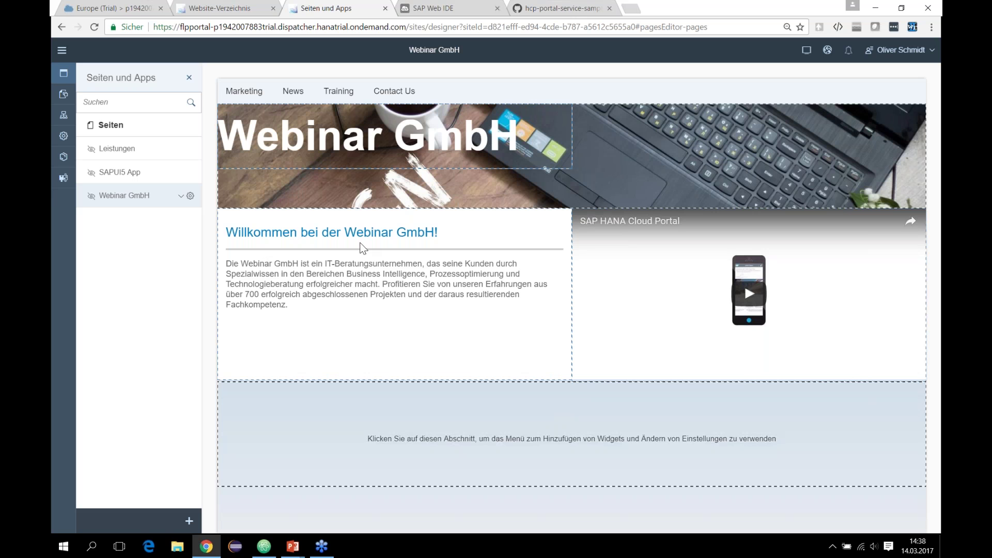
# Add a Social Networks widget to the empty section below the introduction and video.
pyautogui.click(463, 420)
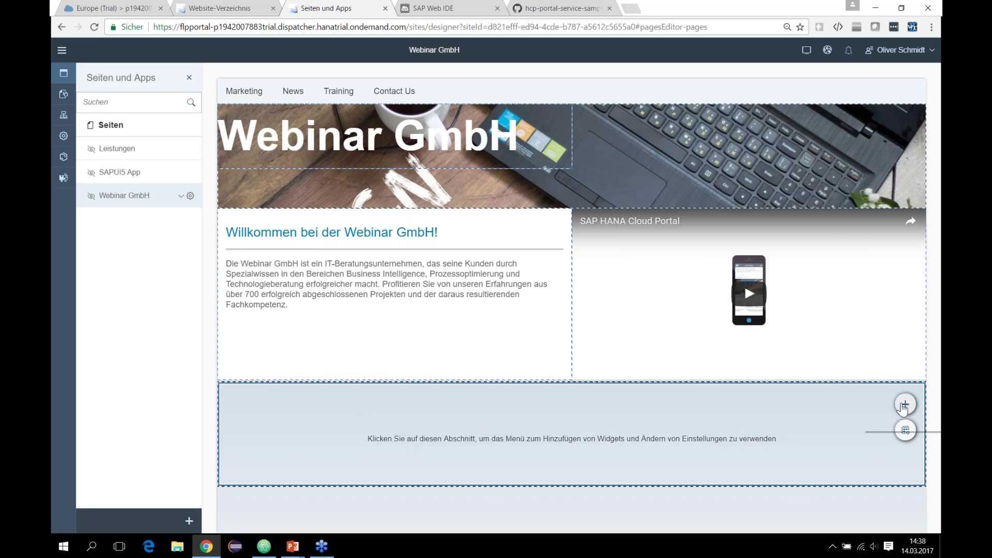
pyautogui.click(904, 407)
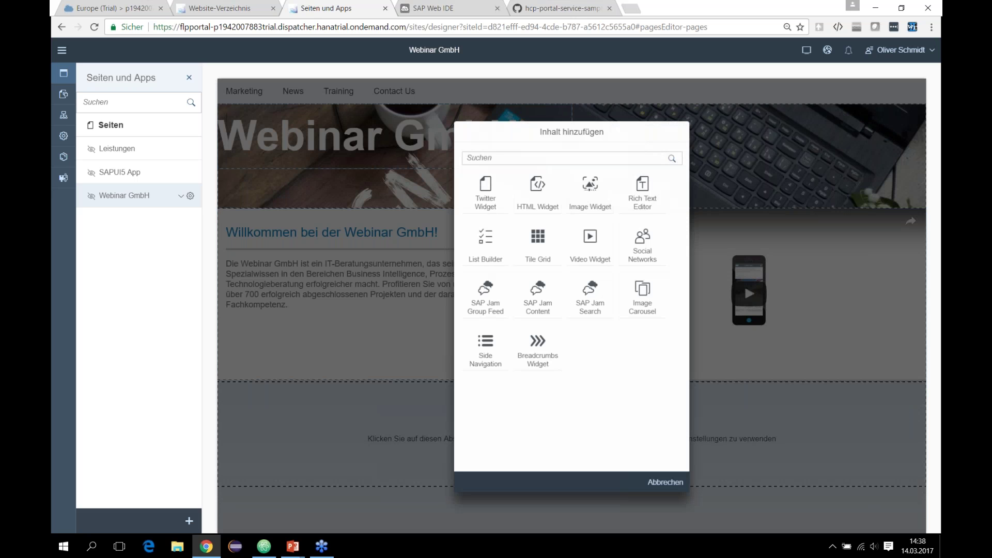
pyautogui.click(648, 252)
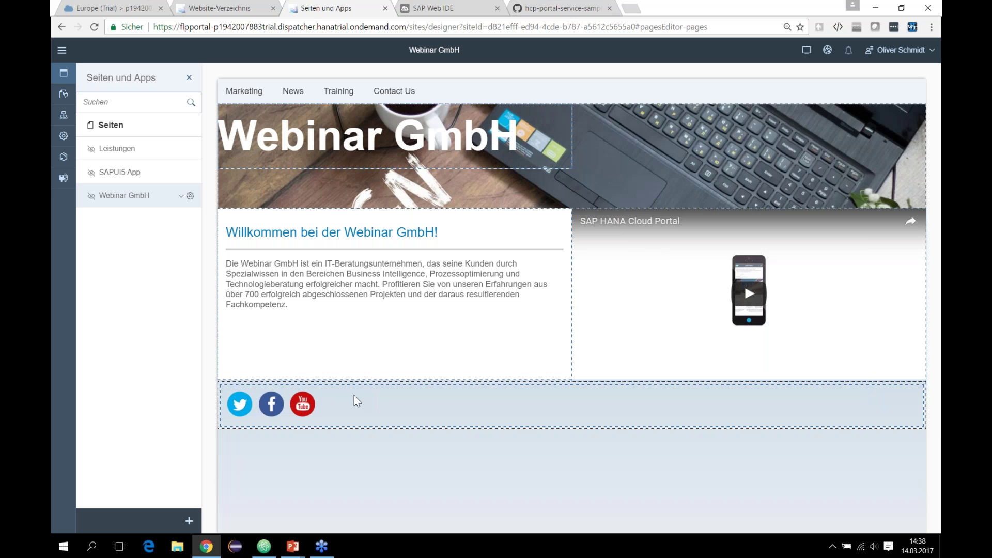
# Review the Twitter, Facebook and YouTube links in the social networks widget's settings without saving changes.
pyautogui.click(301, 413)
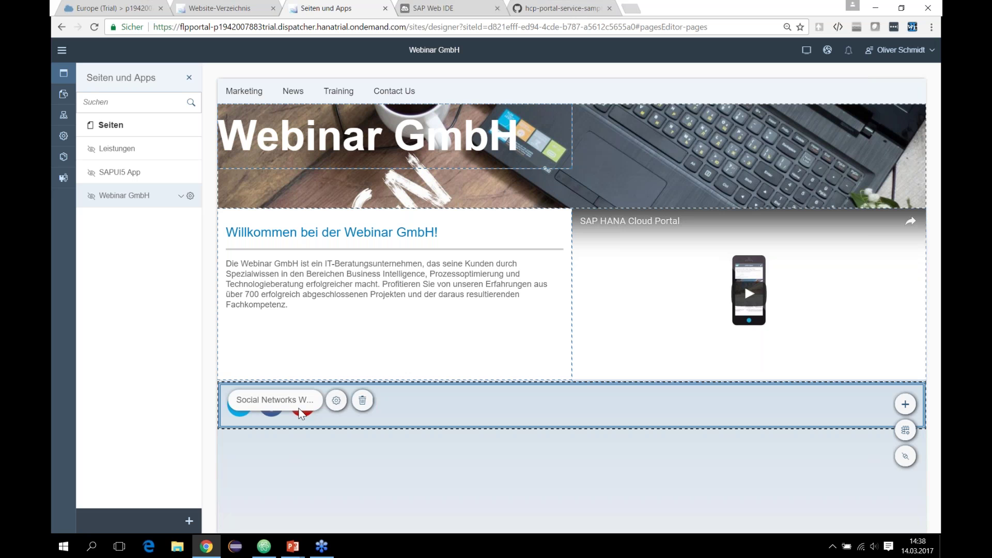
pyautogui.click(336, 402)
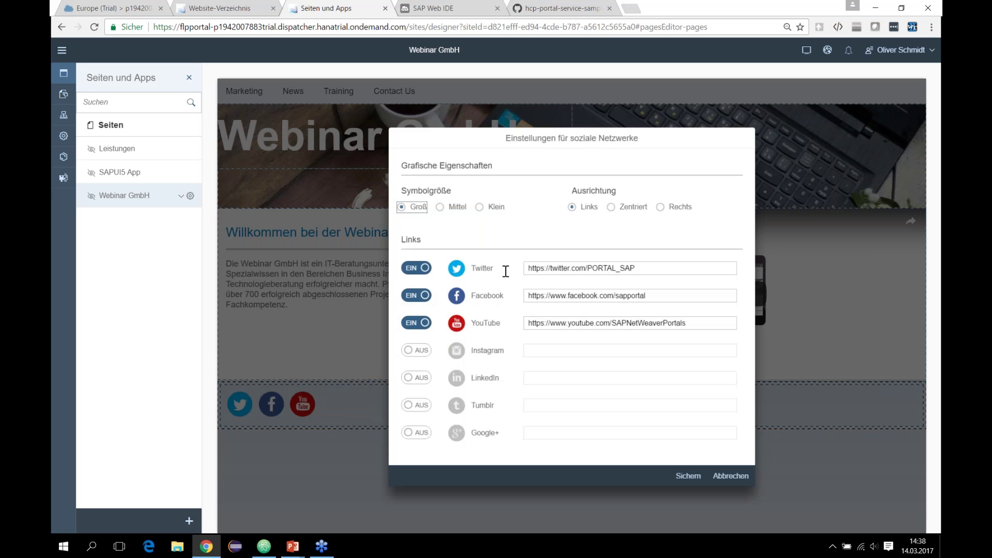
pyautogui.moveTo(660, 268); pyautogui.dragTo(531, 268)
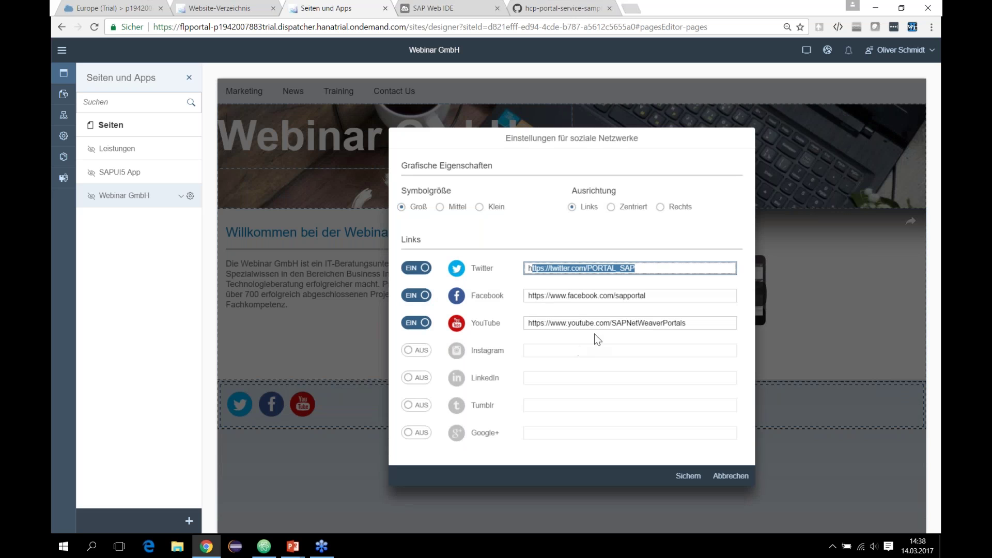
pyautogui.moveTo(667, 295); pyautogui.dragTo(499, 296)
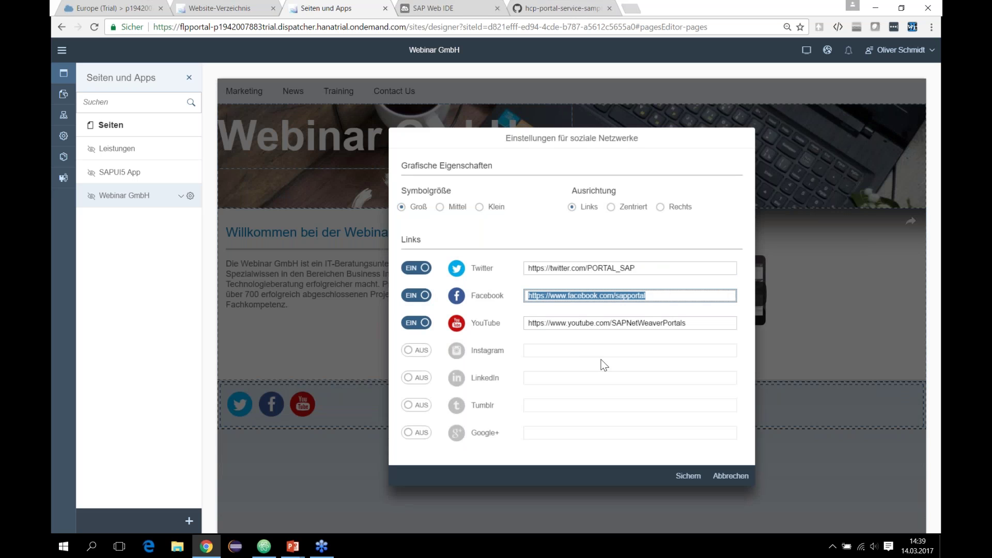
pyautogui.moveTo(704, 323); pyautogui.dragTo(510, 323)
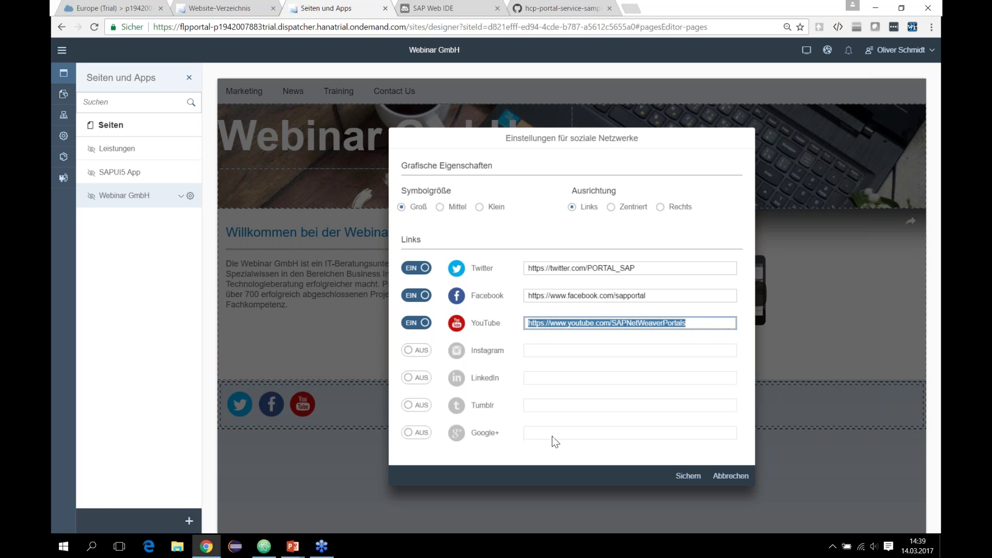
pyautogui.click(731, 475)
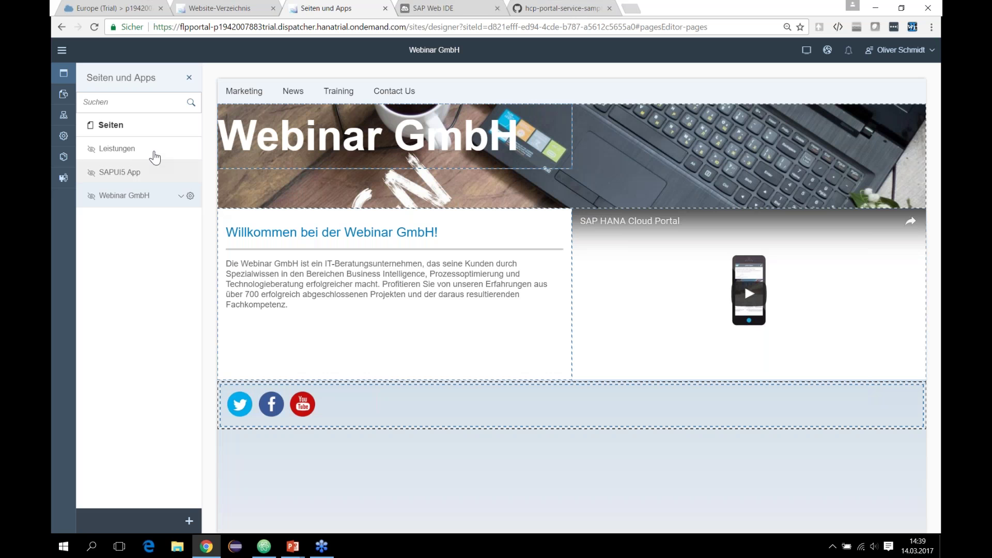
# Add a Video Widget to the right half of the two-column section on the Leistungen page.
pyautogui.click(150, 154)
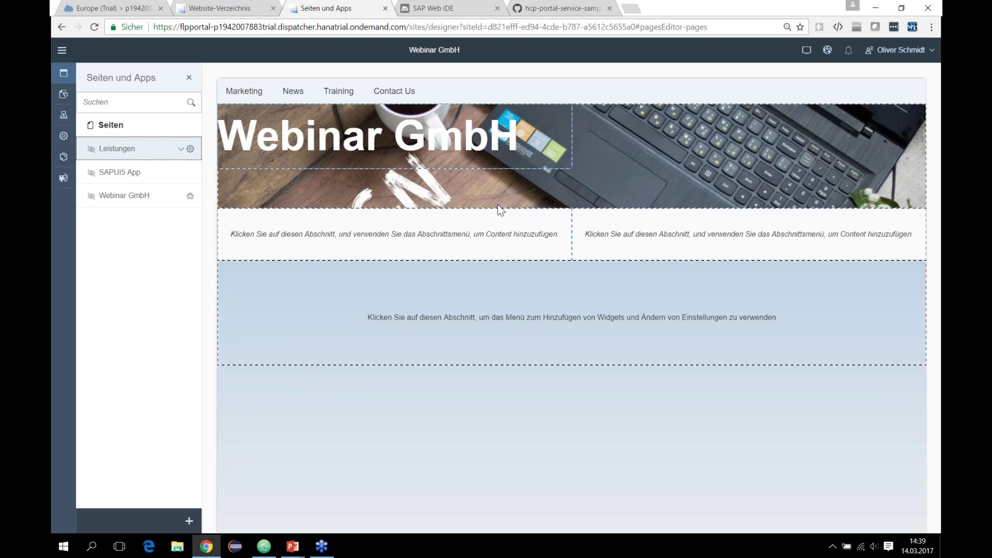
pyautogui.click(646, 232)
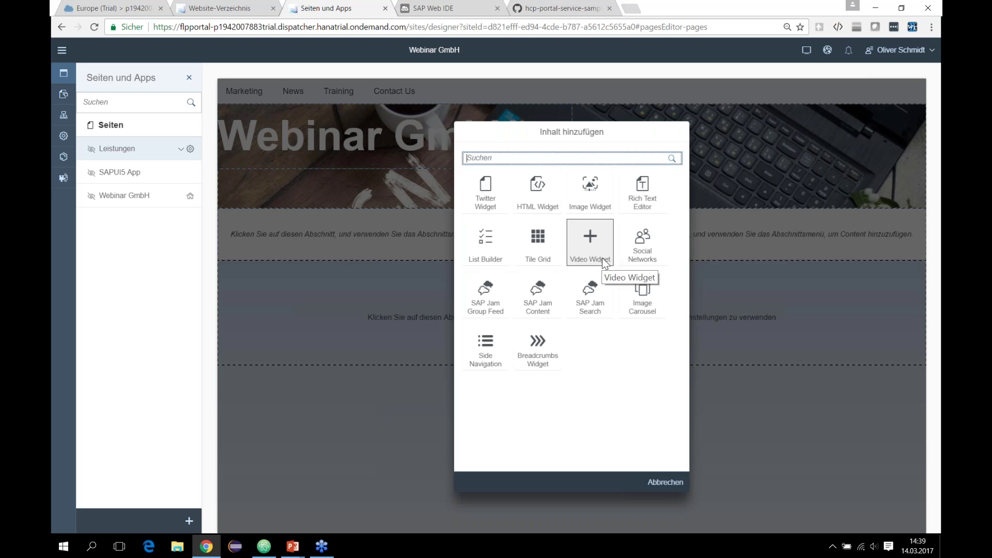
pyautogui.click(602, 258)
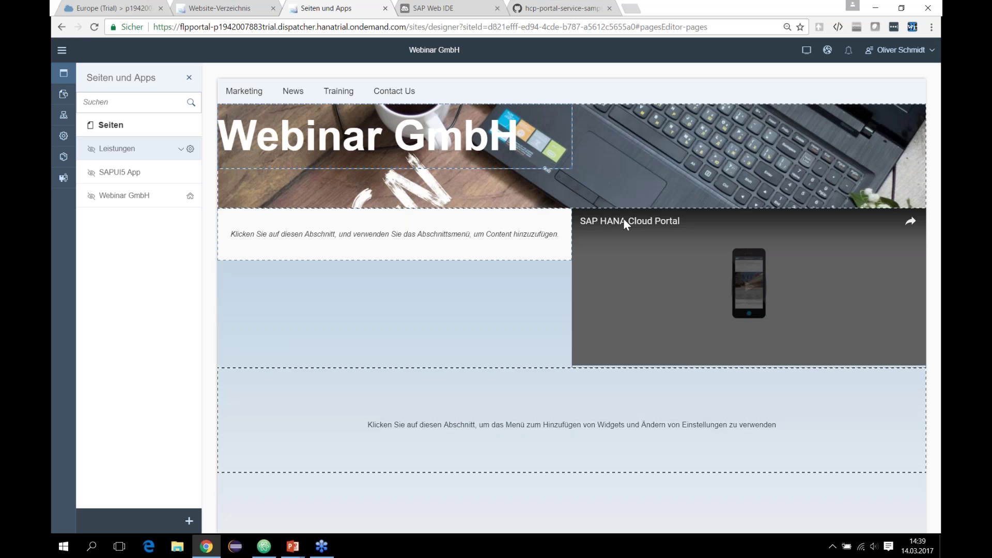
pyautogui.click(656, 225)
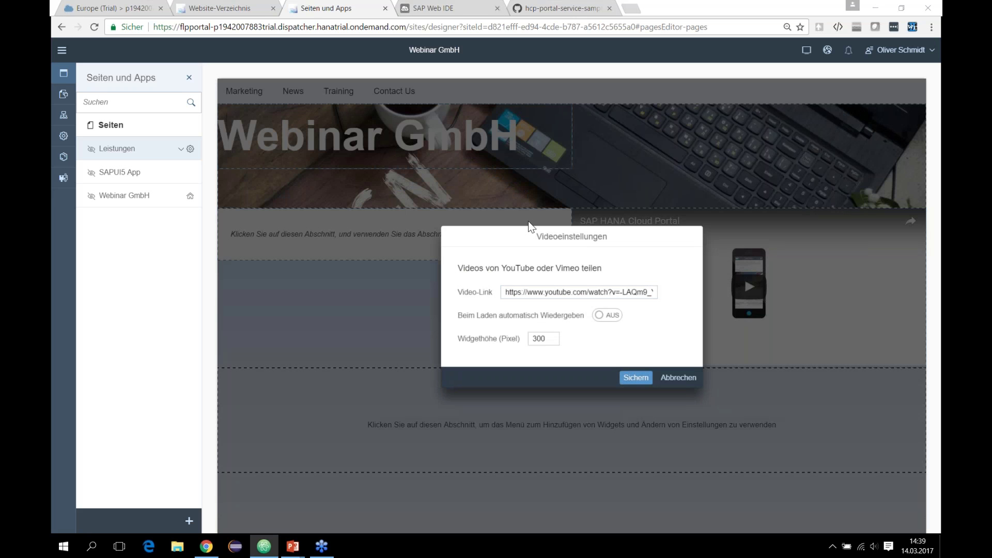
pyautogui.click(589, 292)
pyautogui.hotkey('ctrl', 'a')
pyautogui.hotkey('ctrl', 'v')
pyautogui.doubleClick(558, 337)
pyautogui.write('32')
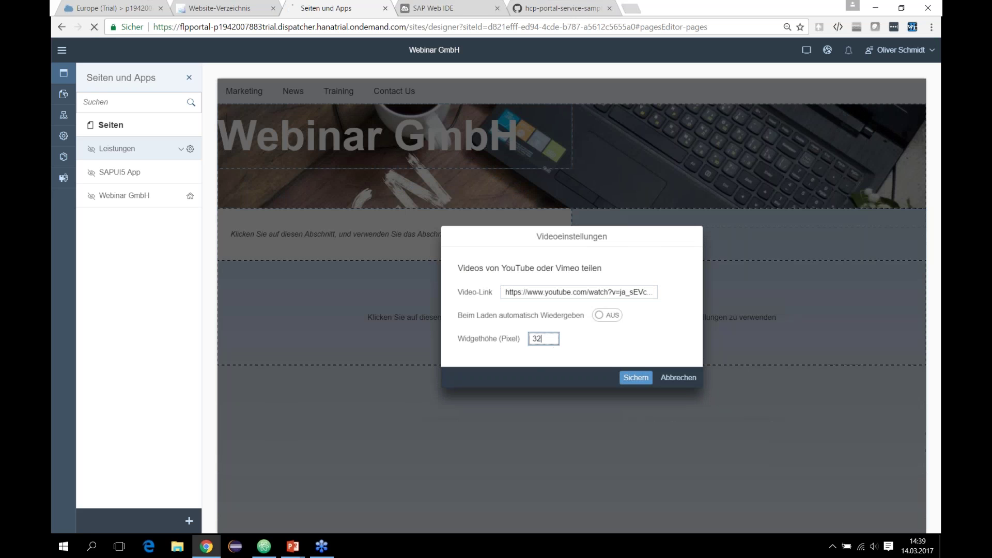
pyautogui.write('7')
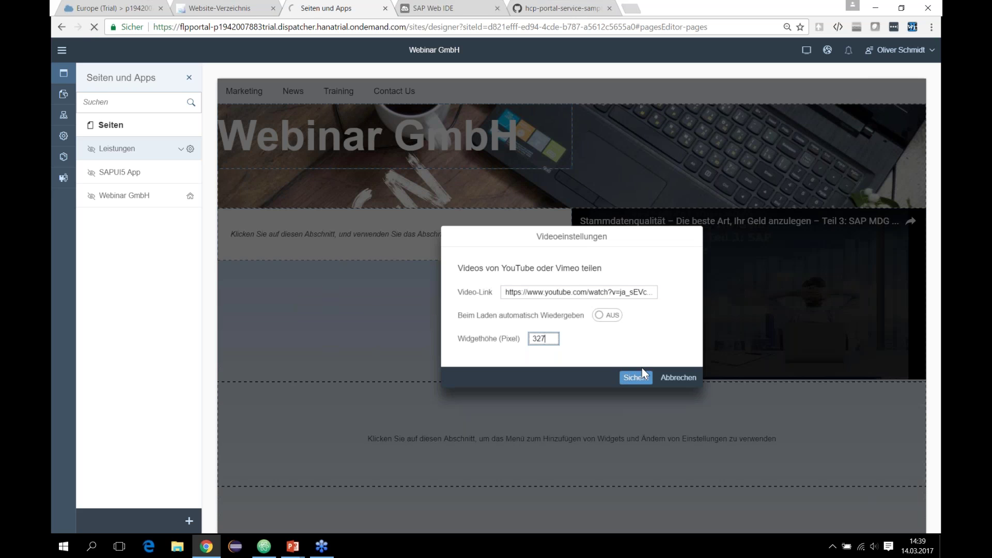
pyautogui.click(639, 378)
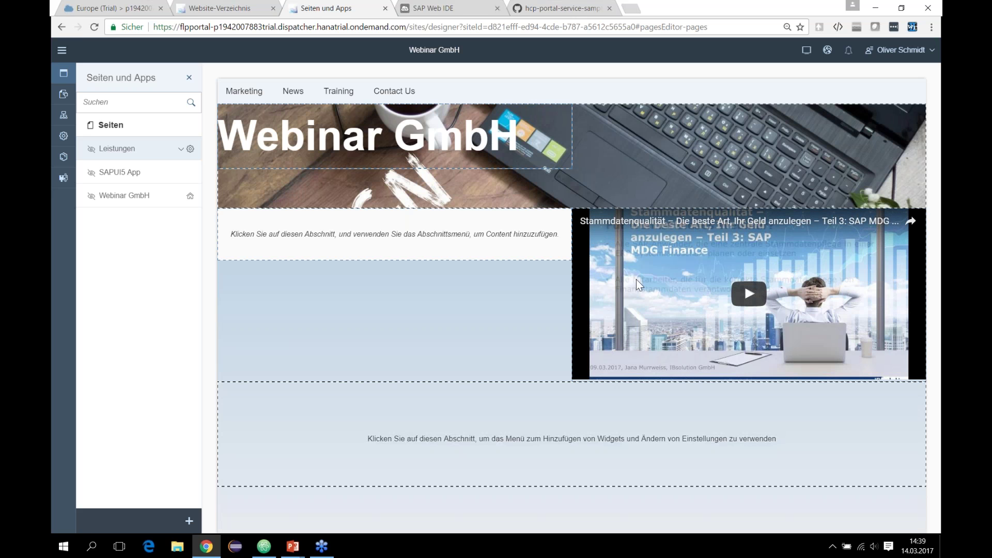
# Add an HTML Widget to the left half of the two-column section on the Leistungen page.
pyautogui.click(447, 246)
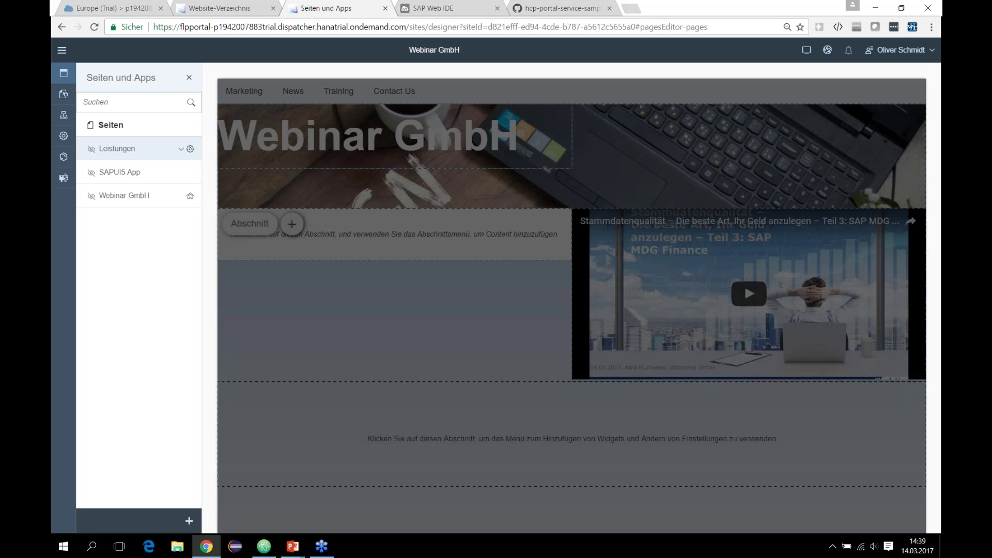
pyautogui.click(292, 224)
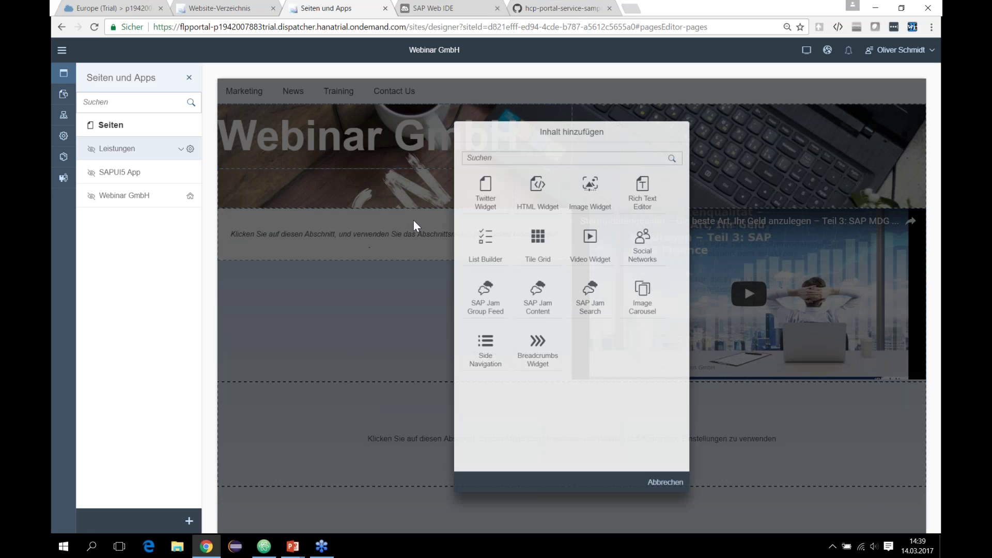
pyautogui.click(541, 206)
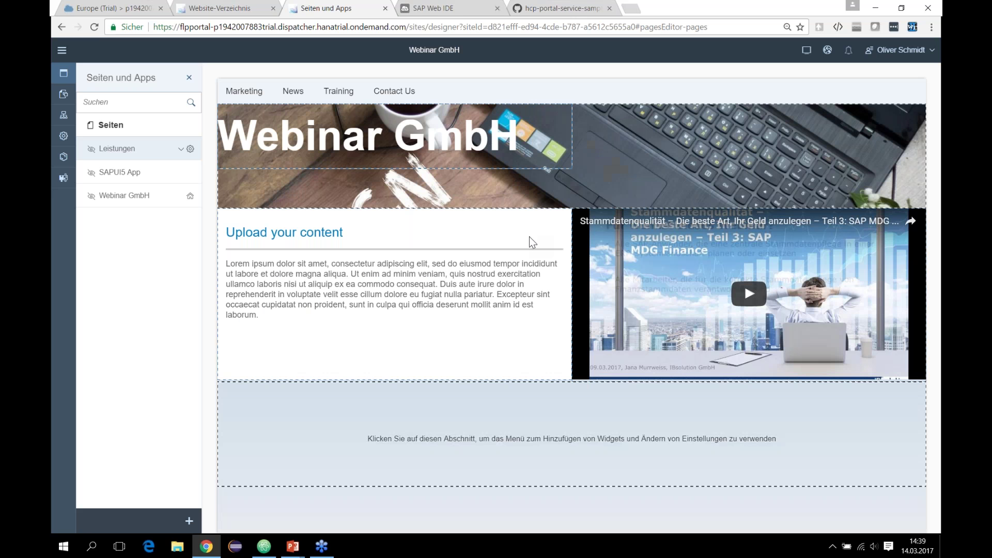
# Switch the Leistungen page's HTML Widget source to HTML-Code, replace its code with the prepared "Willkommen bei der Webinar GmbH!" snippet and save.
pyautogui.click(358, 236)
pyautogui.click(306, 224)
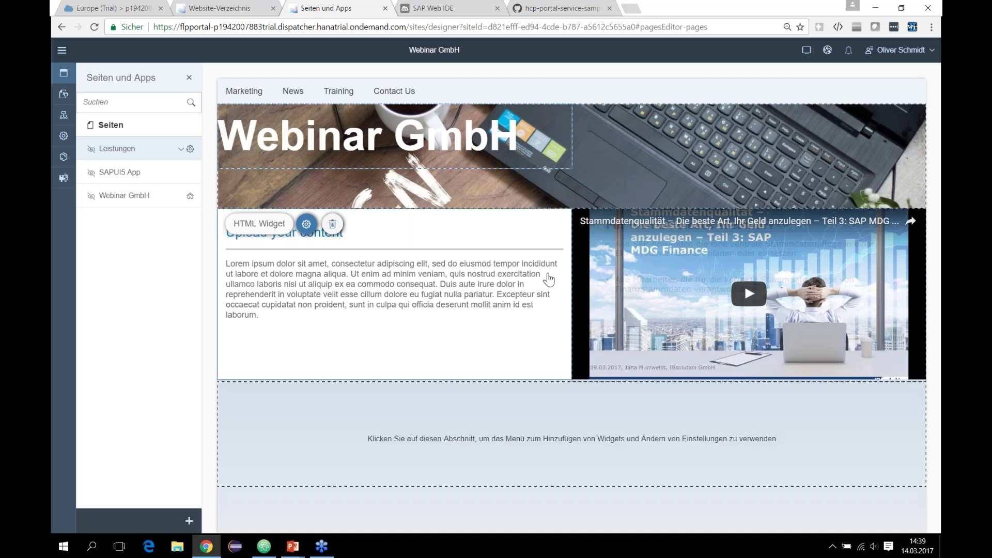
pyautogui.click(569, 303)
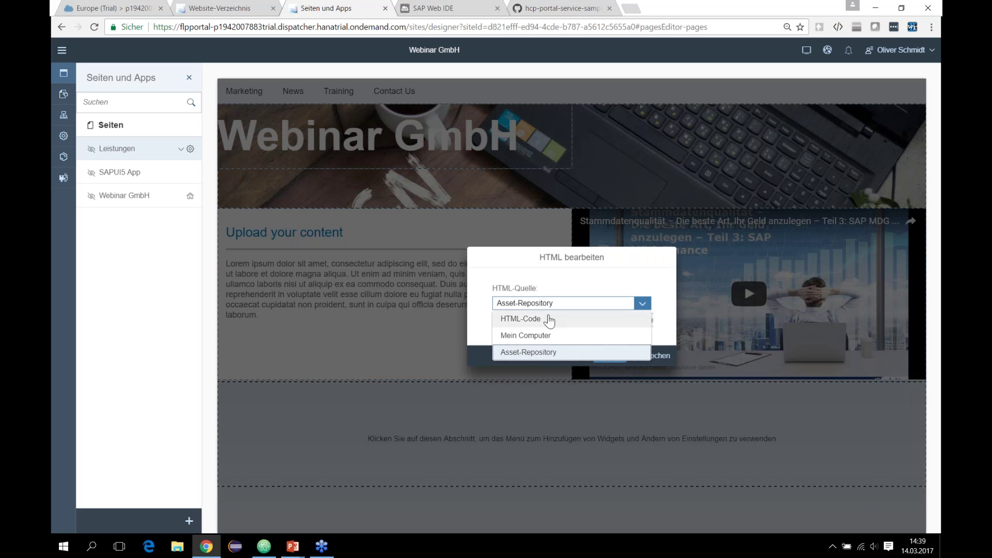
pyautogui.click(549, 319)
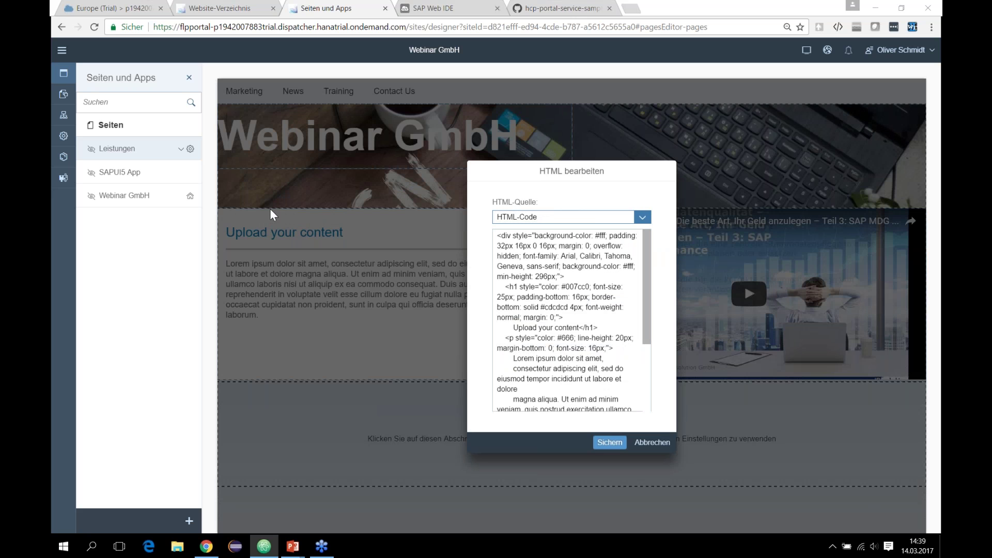
pyautogui.click(549, 298)
pyautogui.hotkey('ctrl', 'a')
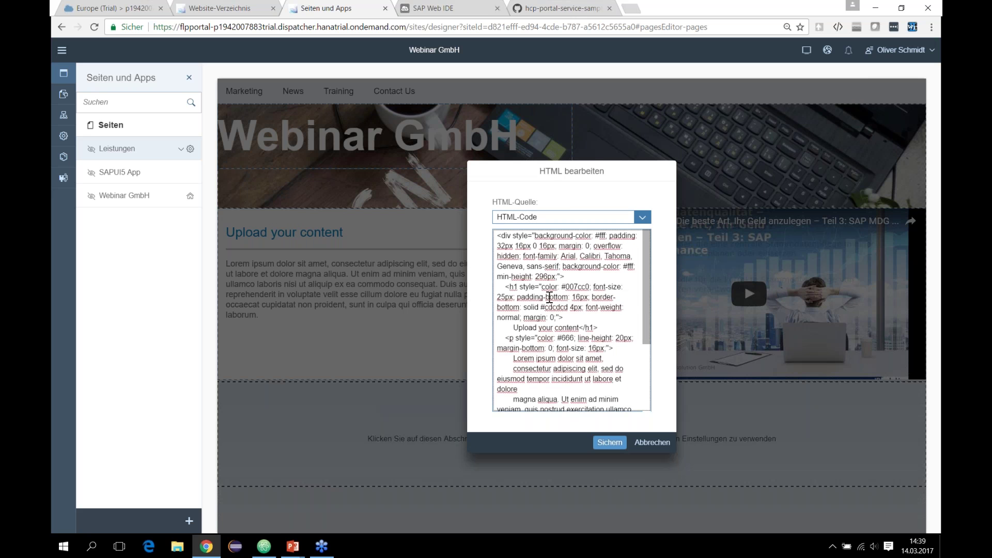
pyautogui.hotkey('ctrl', 'v')
pyautogui.click(608, 442)
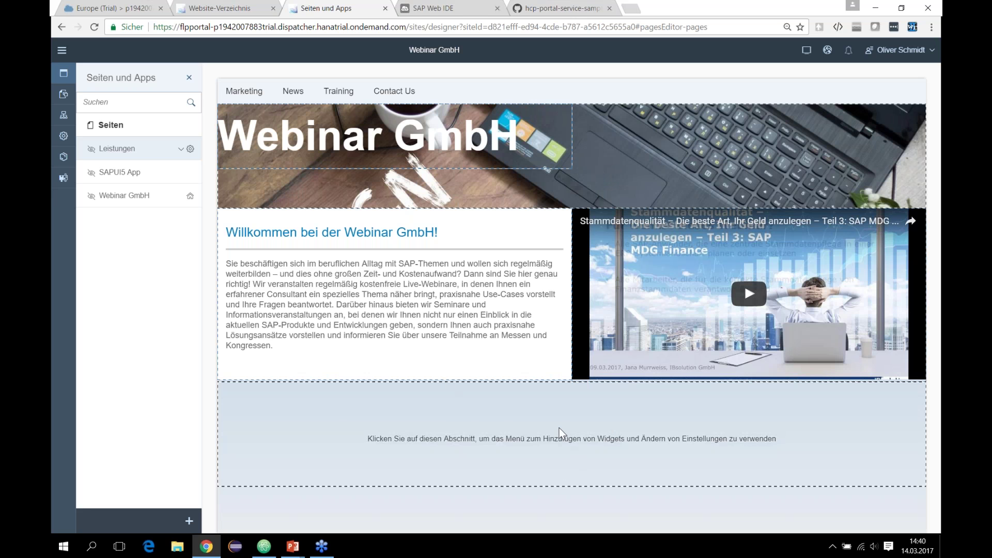
# Add a List Builder widget to the empty section below the text and video on the Leistungen page and select part of its first entry's description.
pyautogui.click(401, 401)
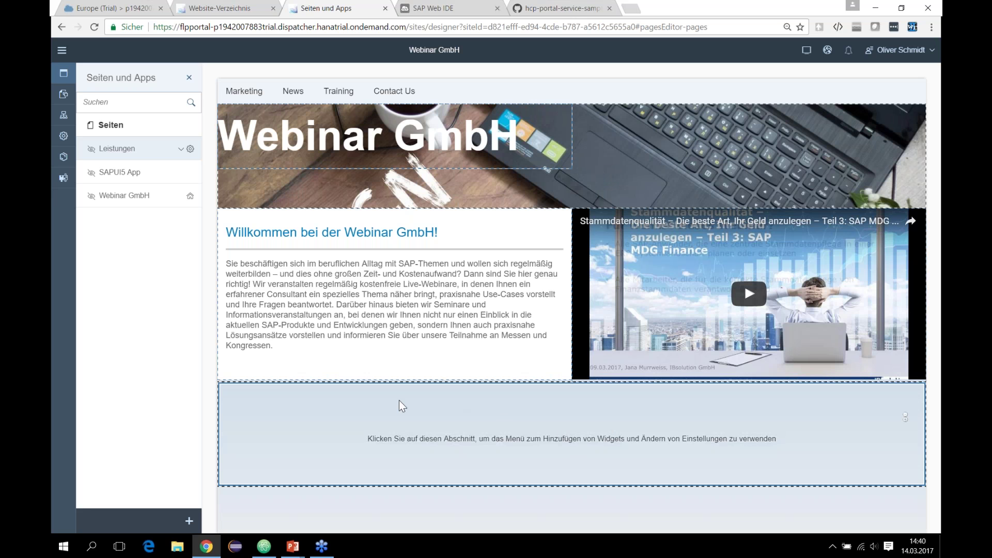
pyautogui.click(905, 404)
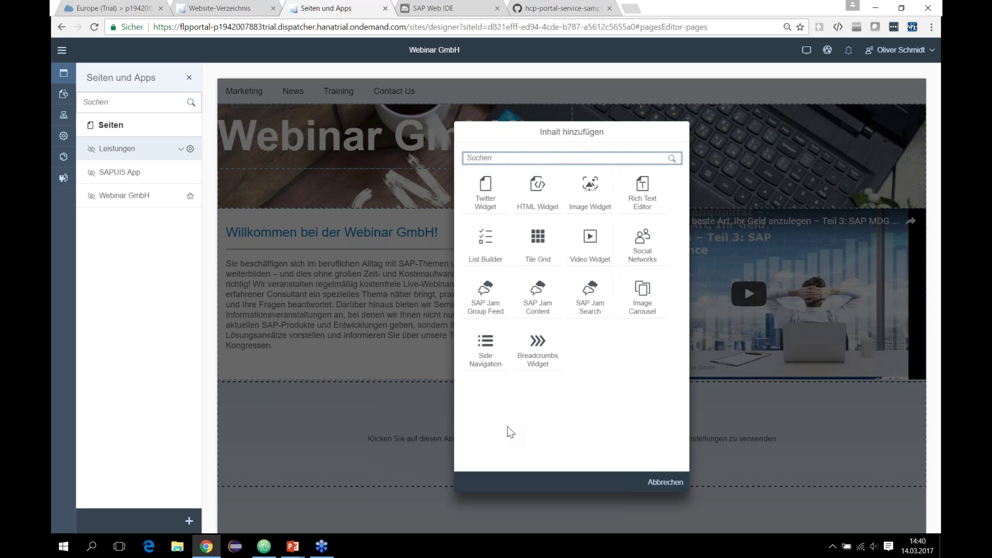
pyautogui.click(491, 261)
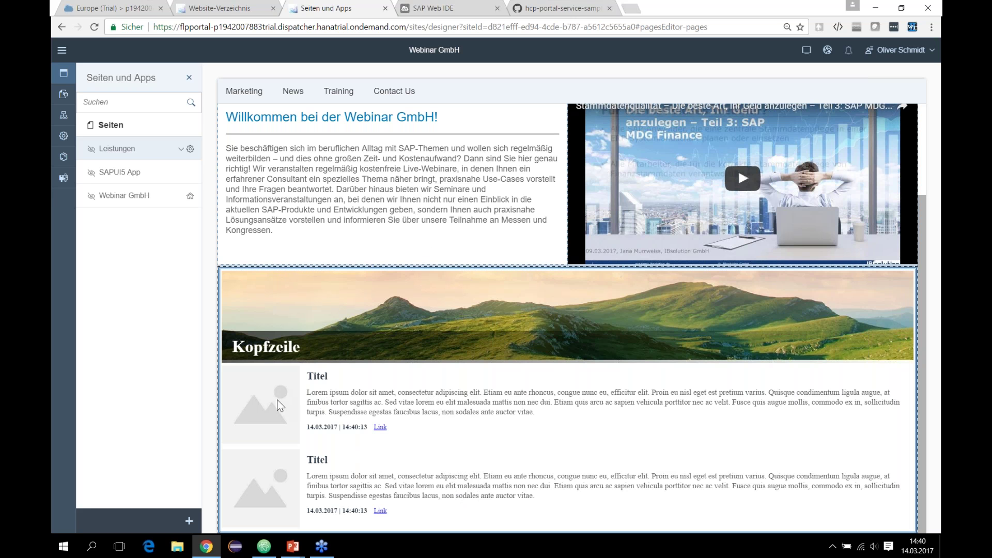
pyautogui.click(279, 404)
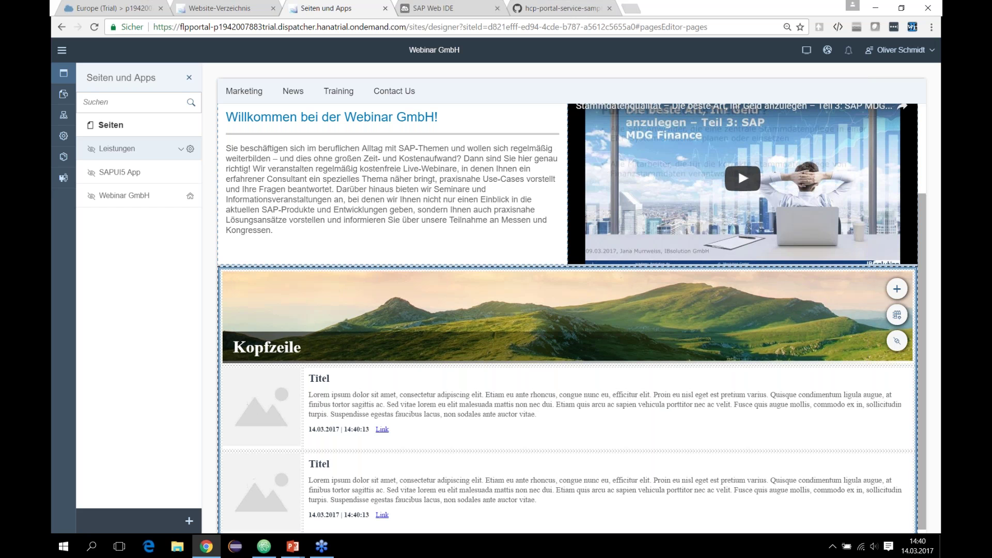
pyautogui.click(349, 394)
pyautogui.moveTo(350, 394); pyautogui.dragTo(395, 404)
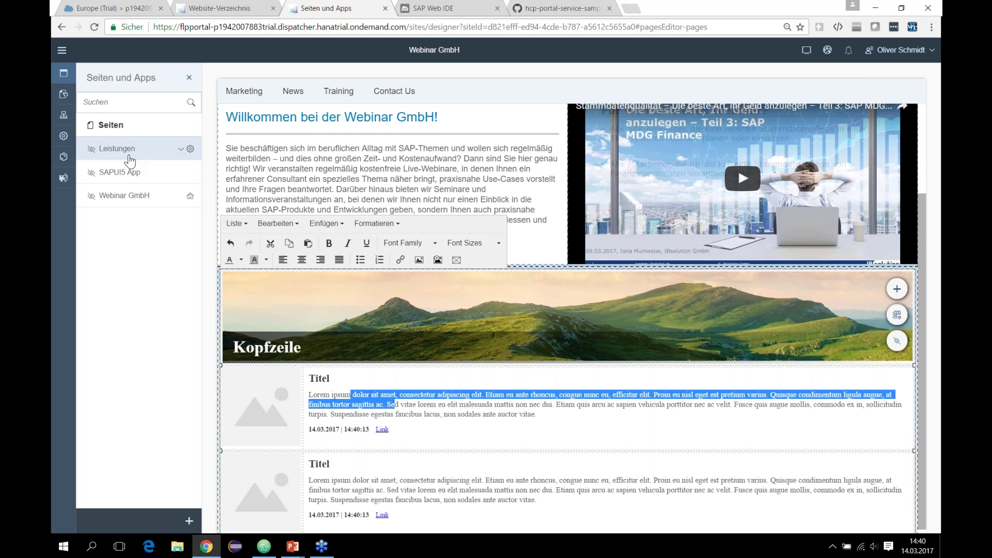
# Add a Twitter Widget to the empty section of the SAPUI5 App page.
pyautogui.click(133, 172)
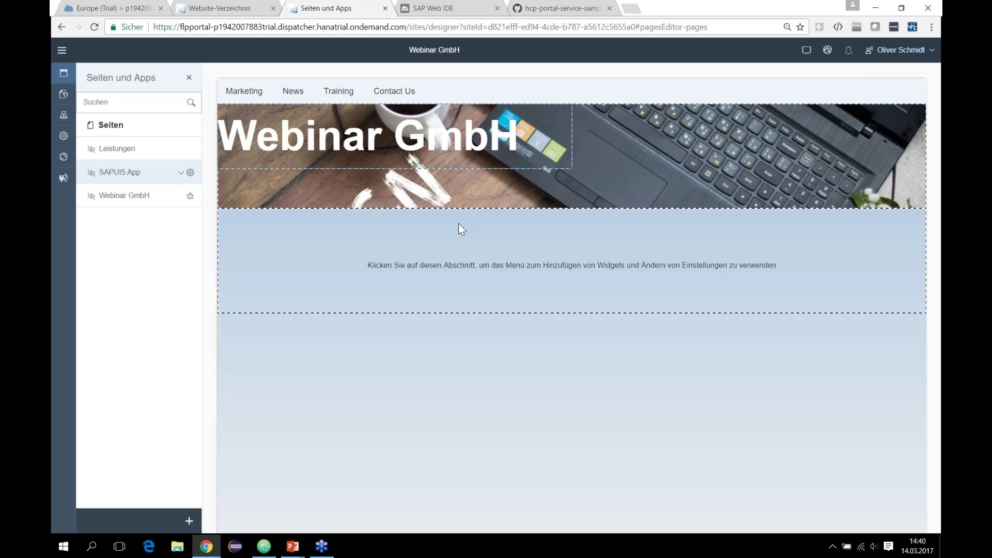
pyautogui.click(459, 224)
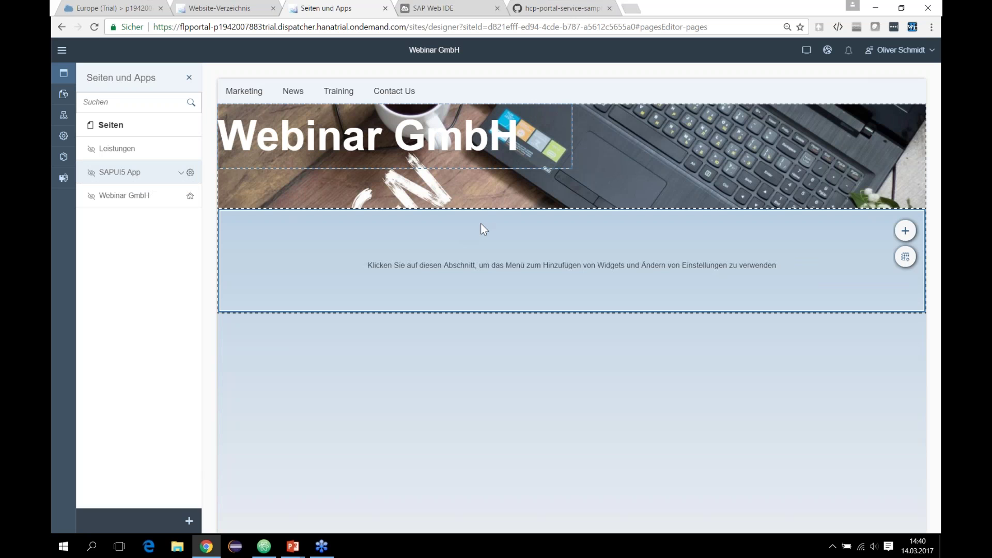
pyautogui.click(905, 231)
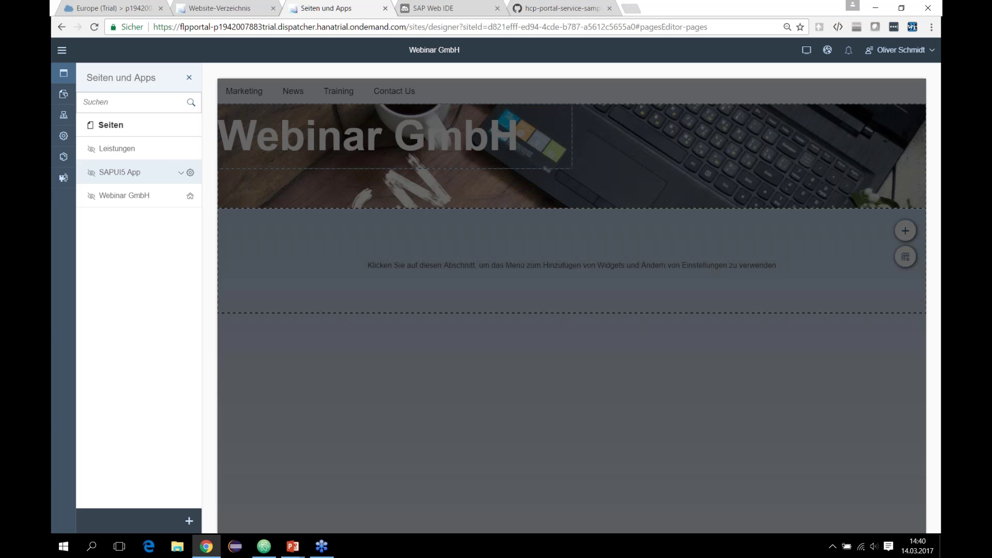
pyautogui.click(488, 199)
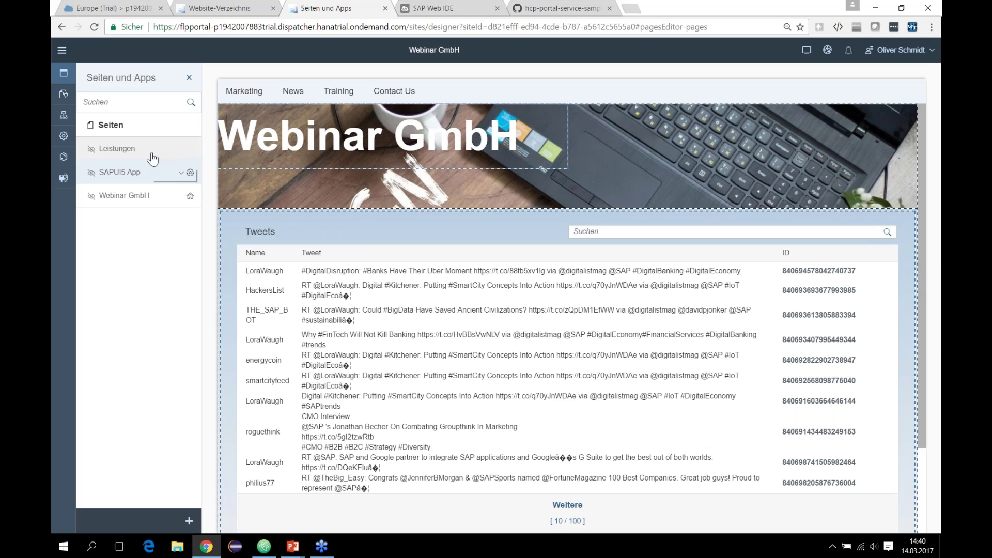
# In the site's menu editor, rename the Marketing menu item to Webinar GmbH and link it to the Webinar GmbH page.
pyautogui.click(154, 207)
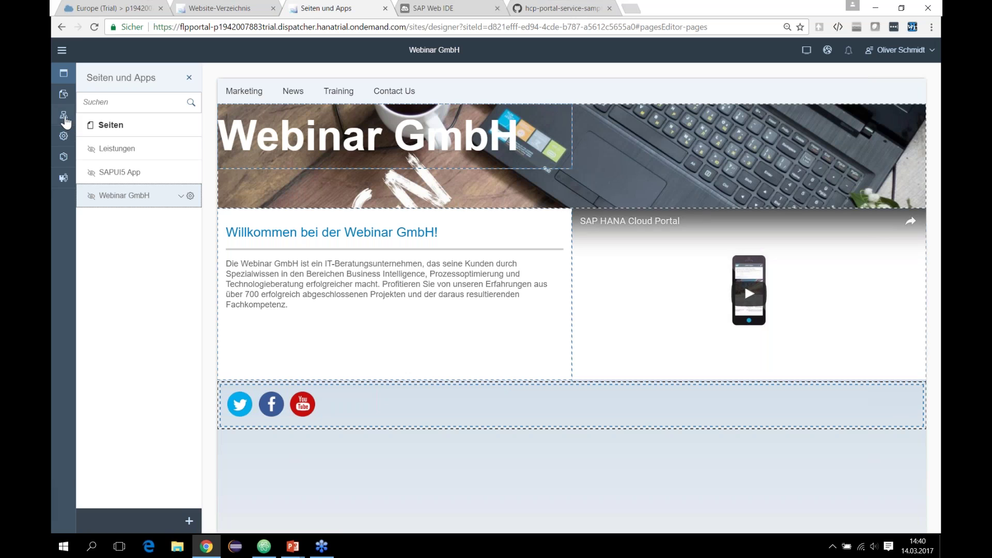
pyautogui.click(63, 115)
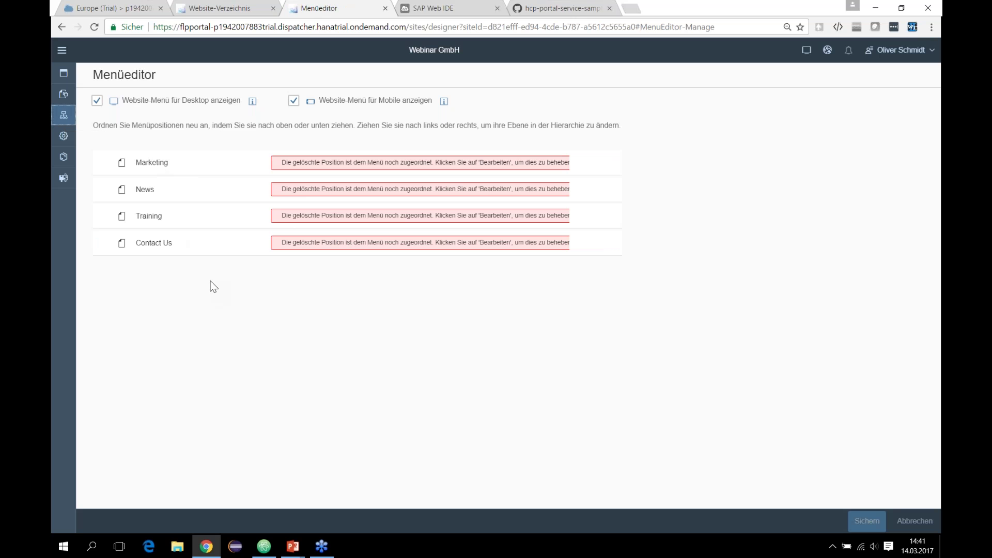
pyautogui.click(593, 164)
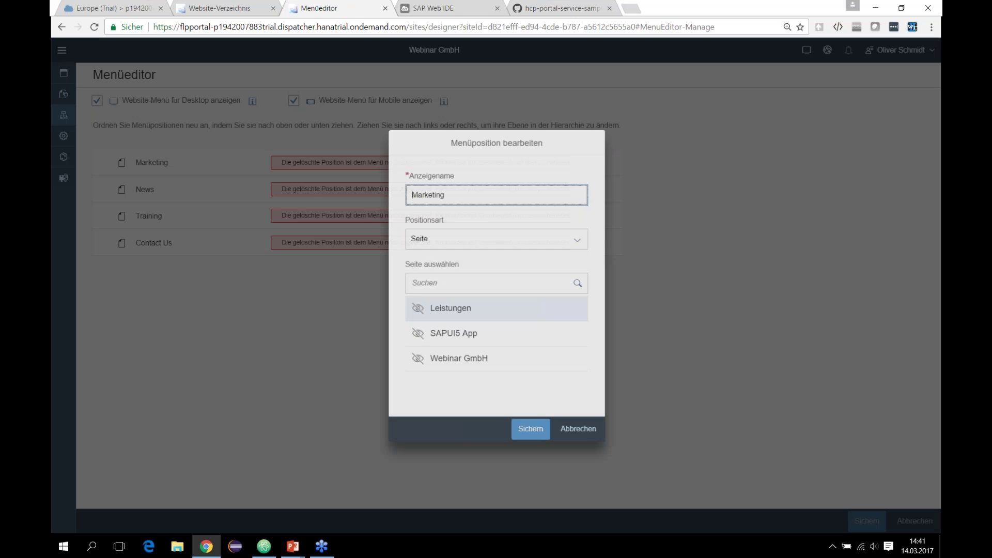
pyautogui.write('Webinar GmbH')
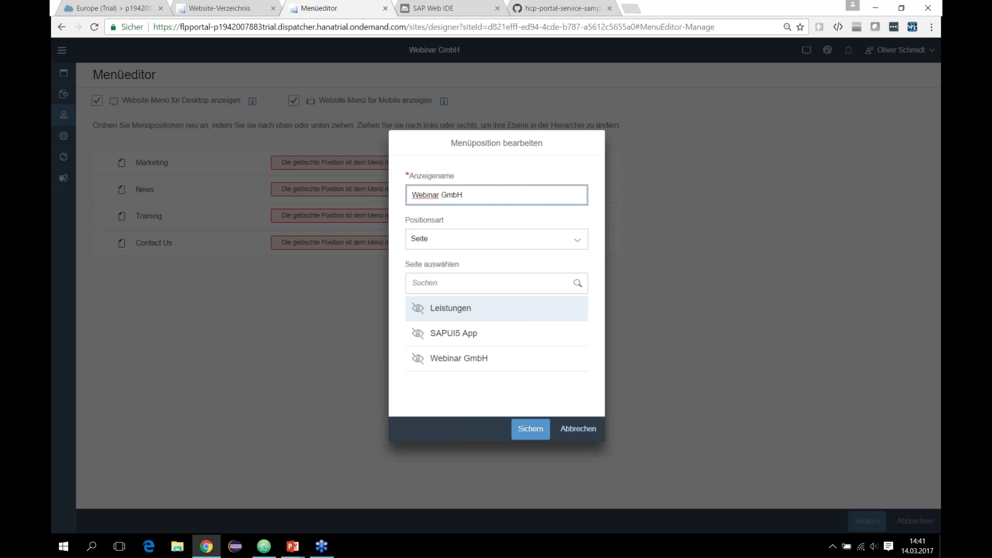
pyautogui.click(454, 364)
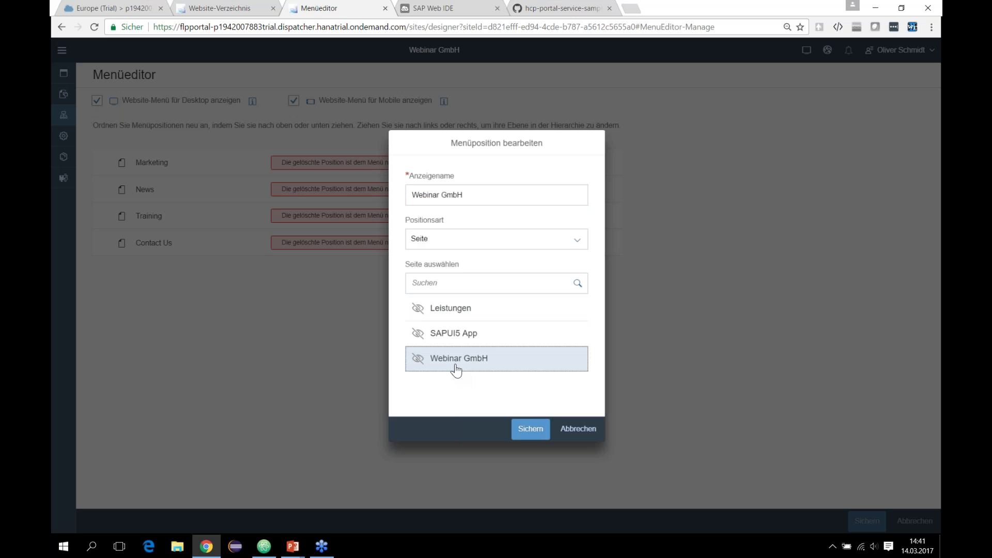
pyautogui.click(535, 431)
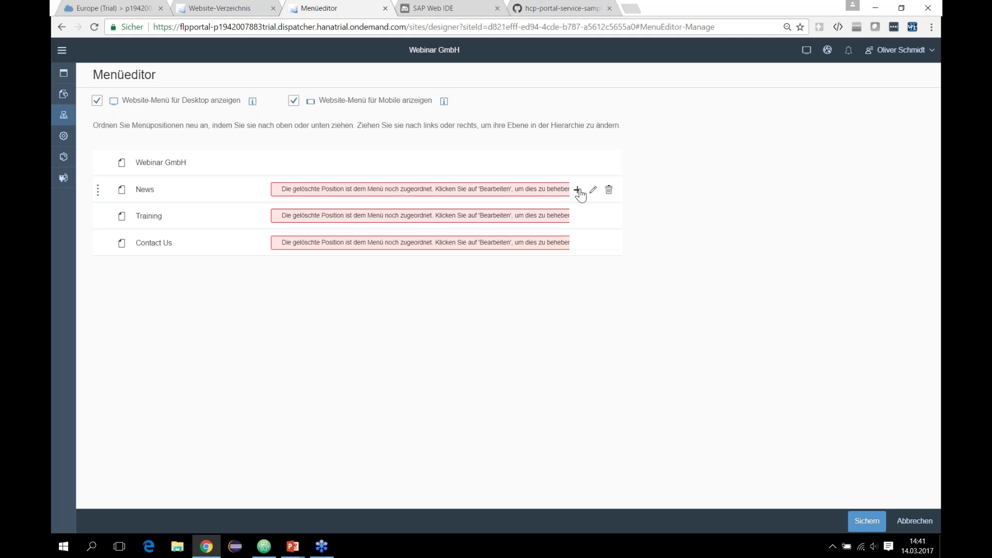
# Rename the News menu item to Leistungen and assign the Leistungen page to it.
pyautogui.click(592, 192)
pyautogui.doubleClick(489, 195)
pyautogui.write('Leistungen')
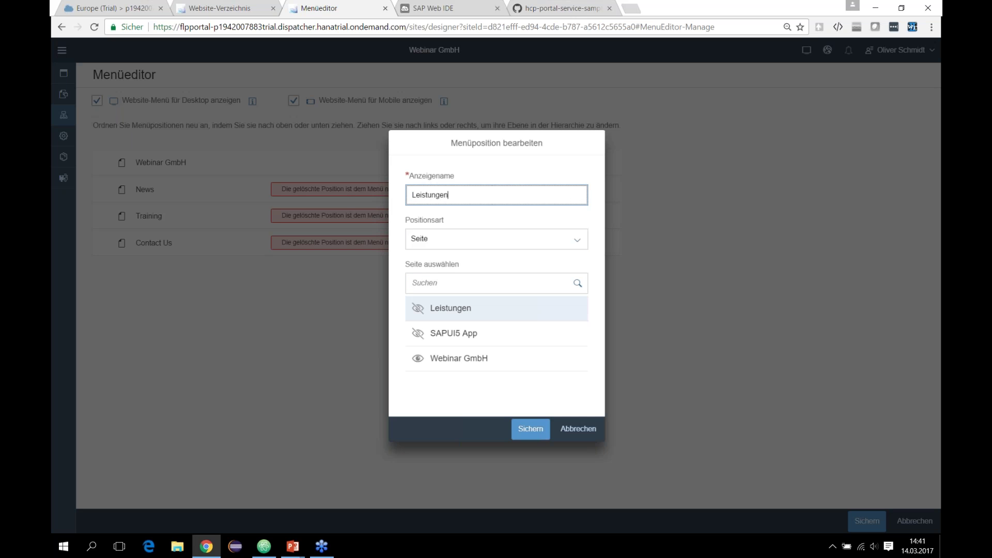
pyautogui.click(489, 313)
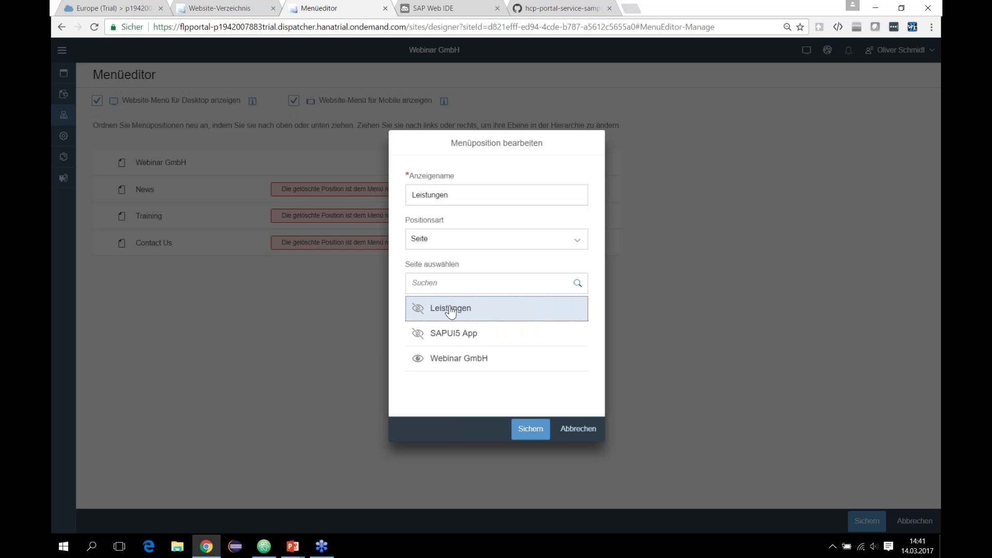
pyautogui.click(530, 429)
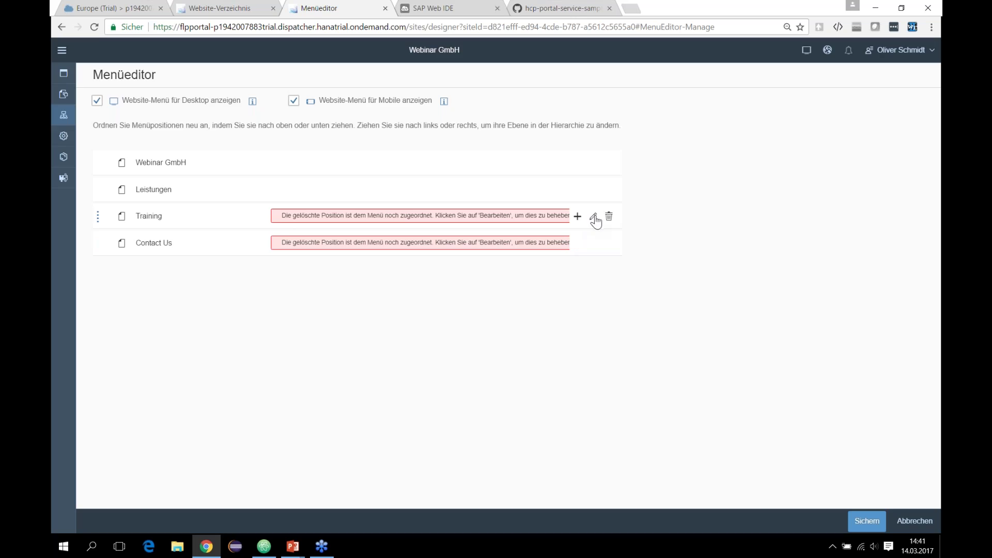
# Link the Training menu item to the SAPUI5 App page and rename it to Twitter App.
pyautogui.click(590, 216)
pyautogui.click(466, 335)
pyautogui.doubleClick(462, 195)
pyautogui.write('SAP')
pyautogui.press('BackSpace')
pyautogui.press('BackSpace')
pyautogui.press('BackSpace')
pyautogui.write('Twitter ')
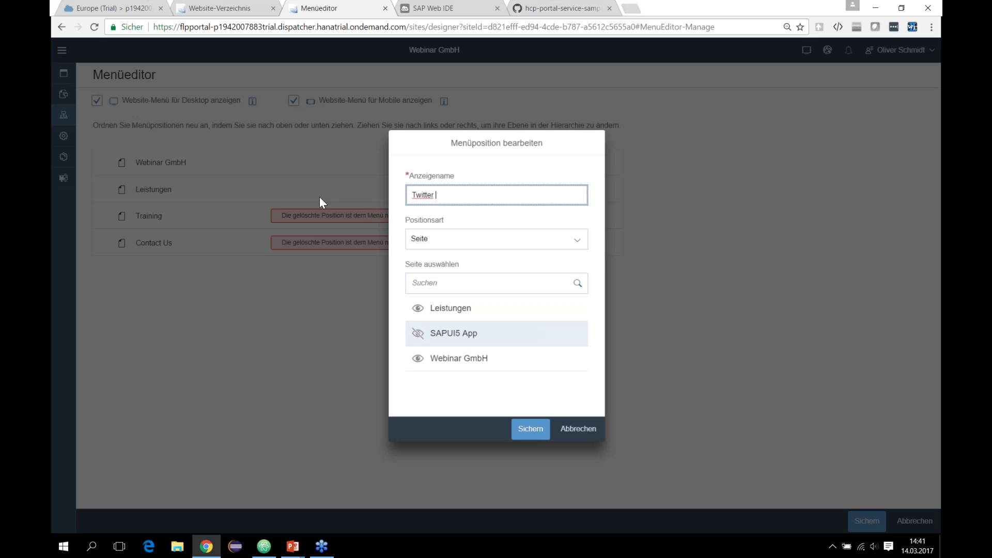
pyautogui.write('App')
pyautogui.click(534, 435)
# Remove the Contact Us menu item and save the site menu.
pyautogui.click(609, 242)
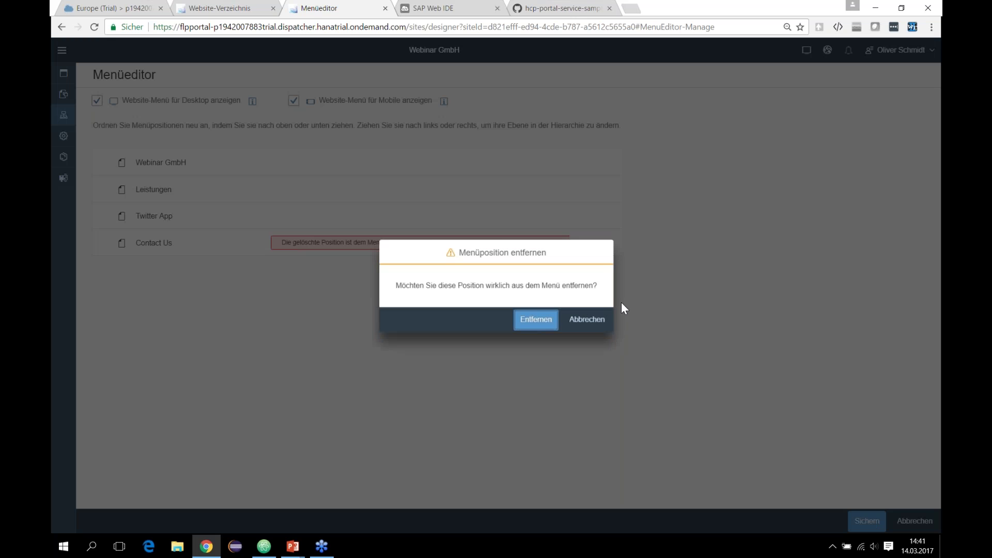
pyautogui.click(536, 319)
pyautogui.click(864, 519)
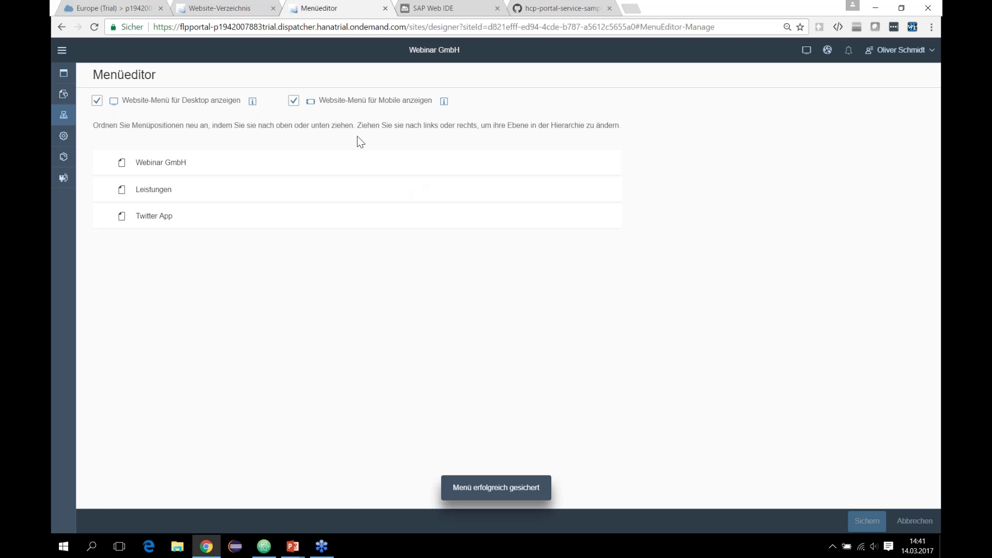
# Return to the page overview and review the templates offered for a new page without creating one.
pyautogui.click(66, 78)
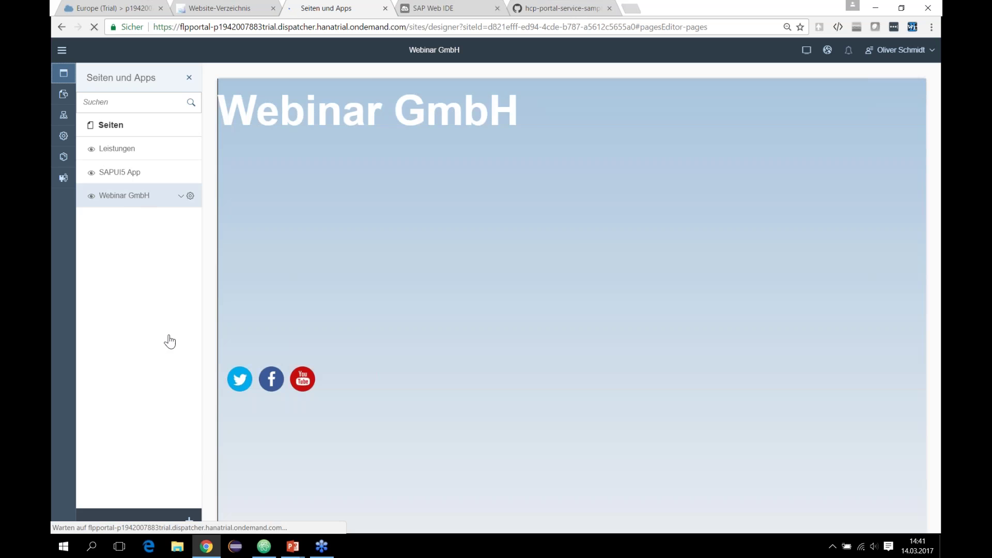
pyautogui.click(189, 520)
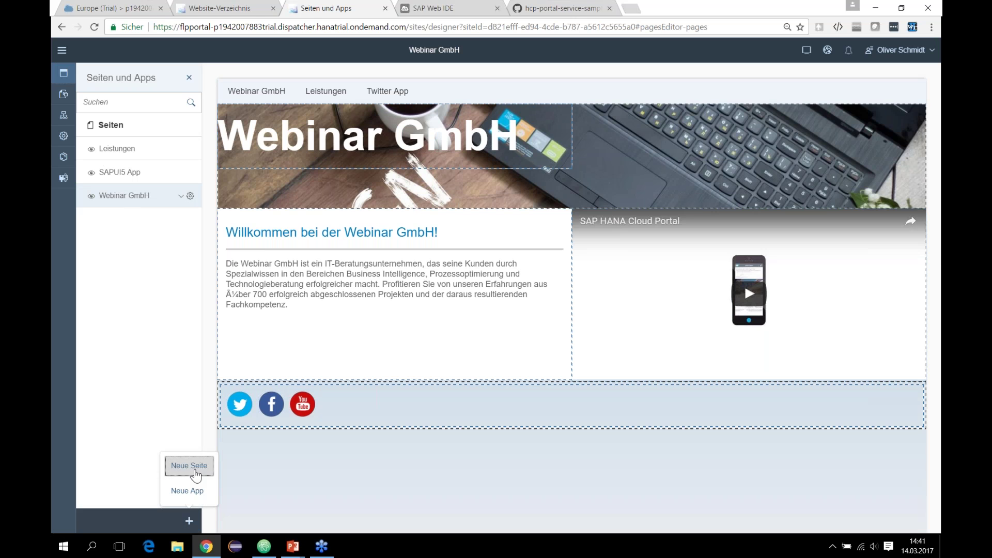
pyautogui.click(189, 465)
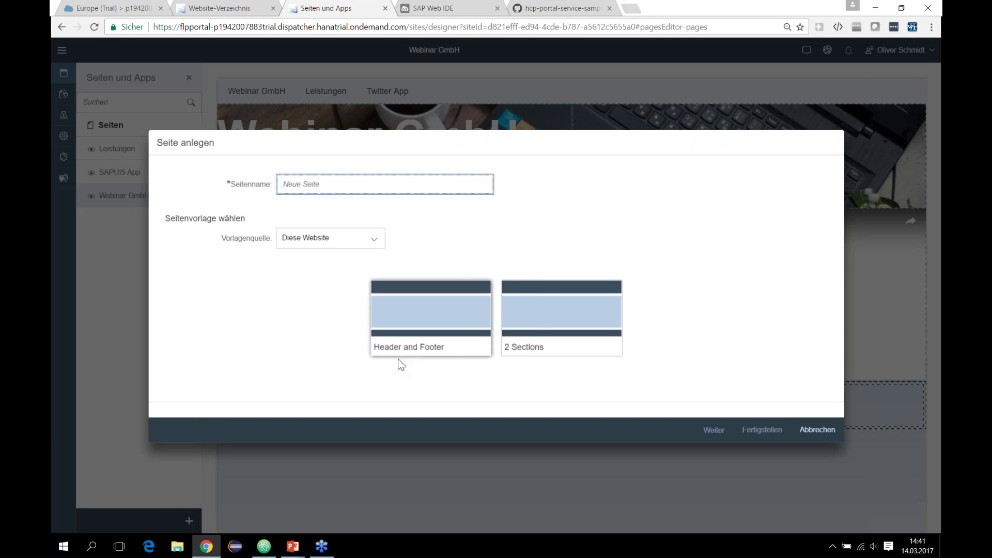
pyautogui.click(817, 433)
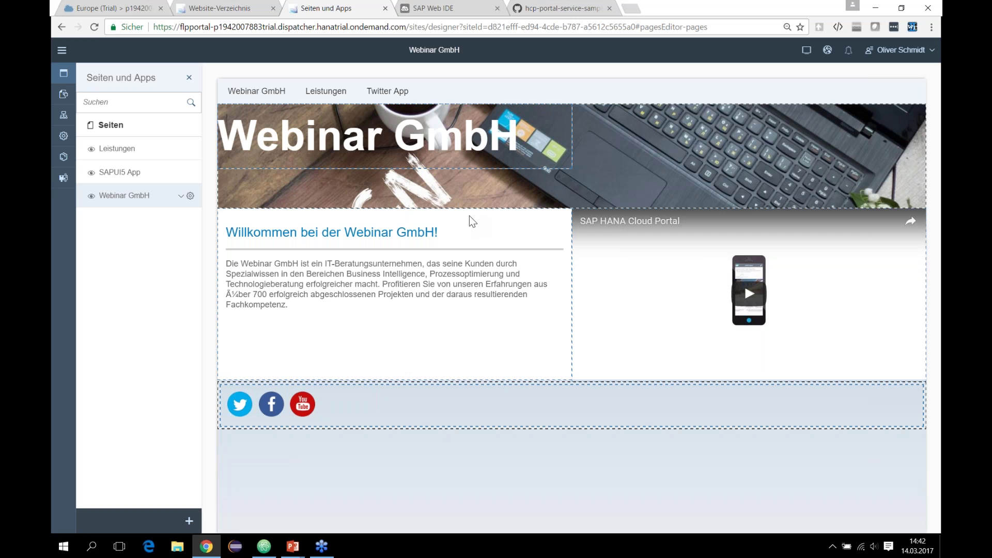
# Examine the website settings, including the site status, URL, system and user settings.
pyautogui.click(66, 137)
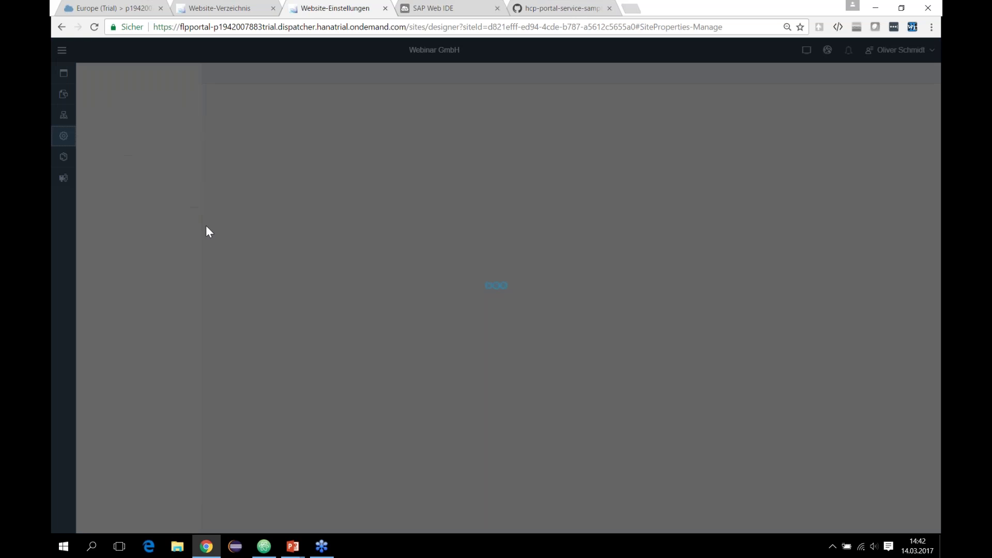
pyautogui.scroll(-1, 294, 206)
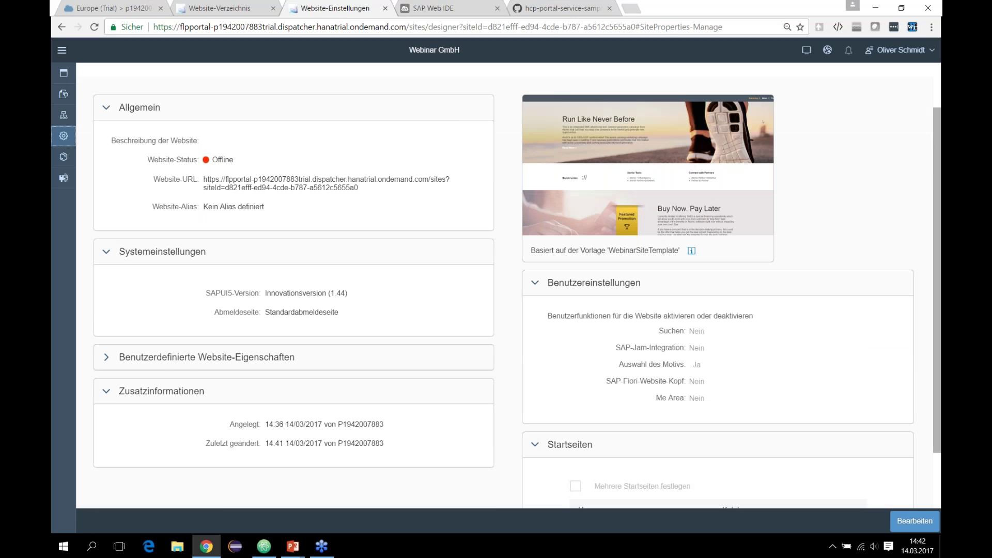
pyautogui.scroll(1, 300, 212)
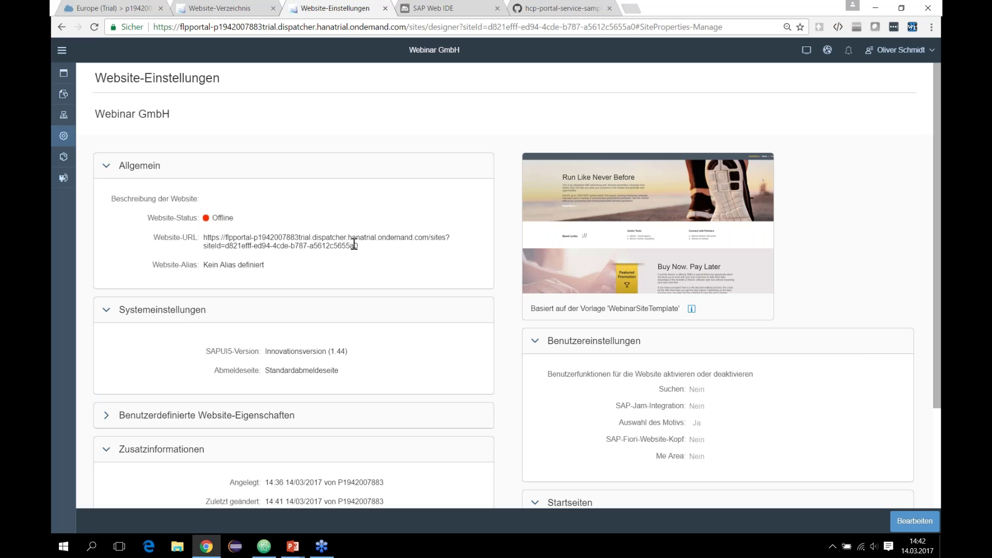
pyautogui.moveTo(354, 246); pyautogui.dragTo(203, 235)
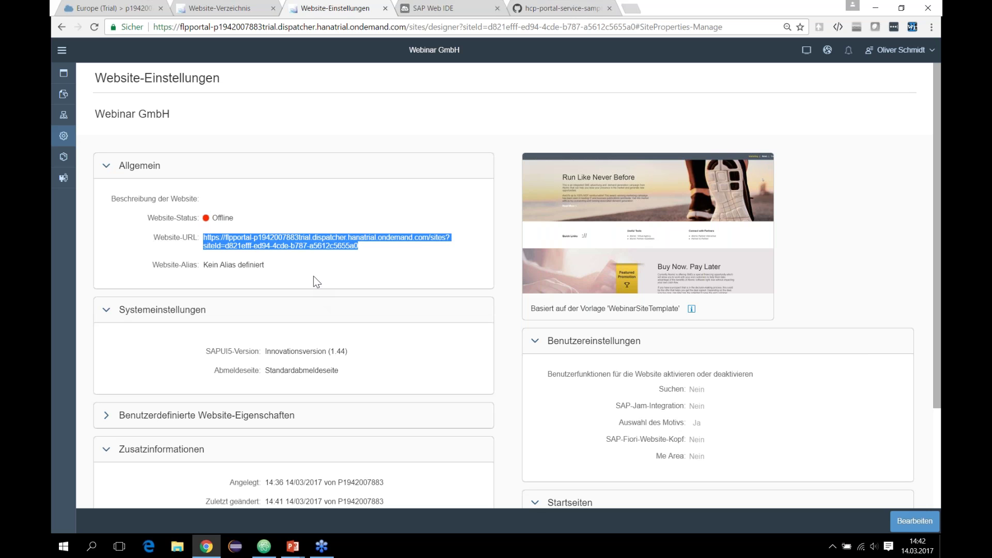
pyautogui.click(293, 234)
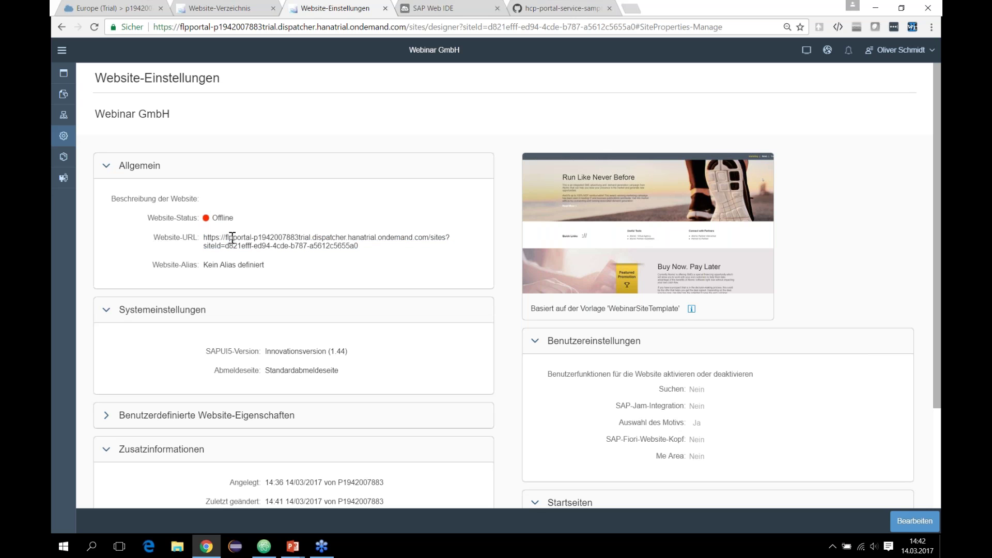
# Expand the custom website properties and review them along with the additional information, user settings and home page assignments.
pyautogui.scroll(-1, 271, 238)
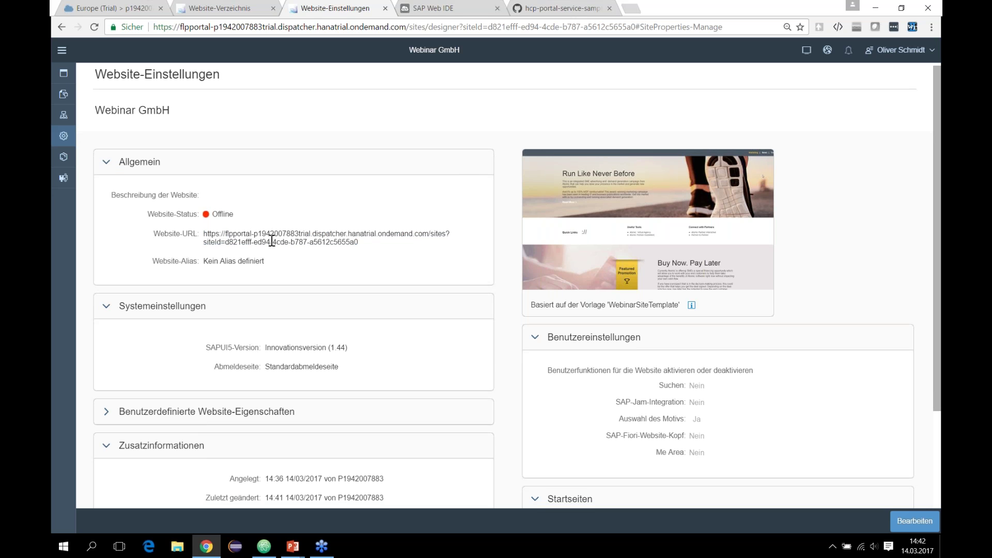
pyautogui.scroll(-1, 271, 241)
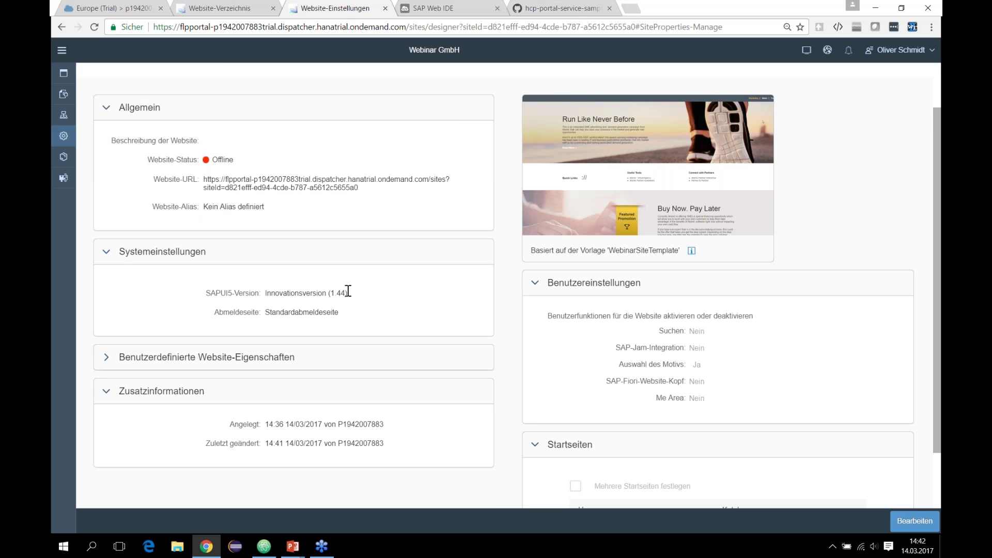
pyautogui.click(106, 357)
pyautogui.scroll(-2, 177, 307)
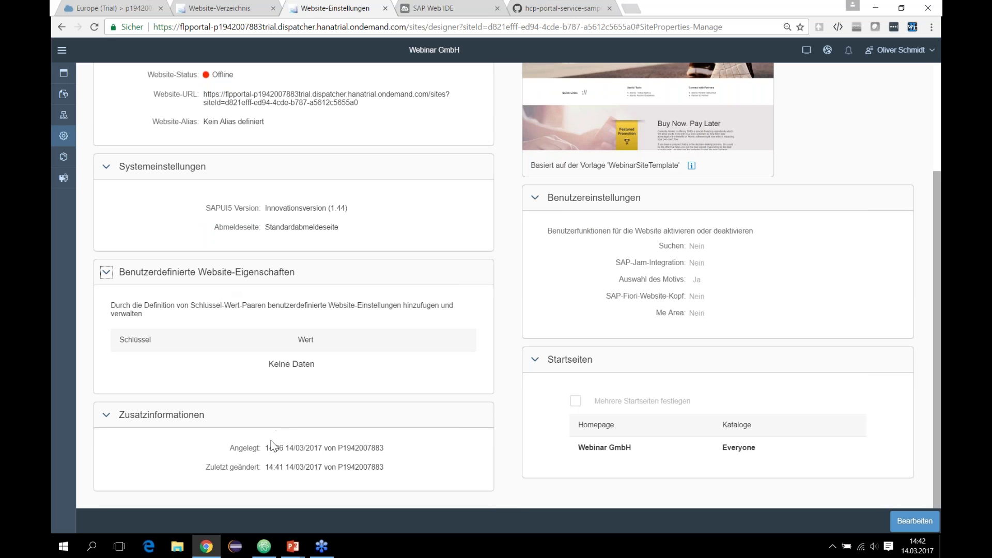
pyautogui.moveTo(605, 295); pyautogui.dragTo(684, 263)
pyautogui.click(686, 263)
# Open the site services overview and look over the translation, UI theme designer, theme manager and Digital Asset Management services.
pyautogui.click(63, 178)
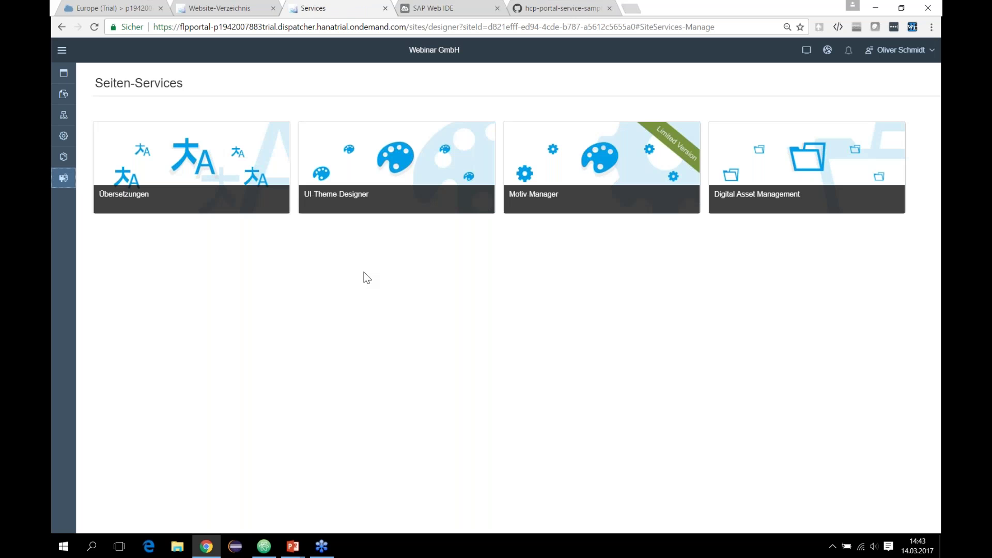
pyautogui.moveTo(385, 173)
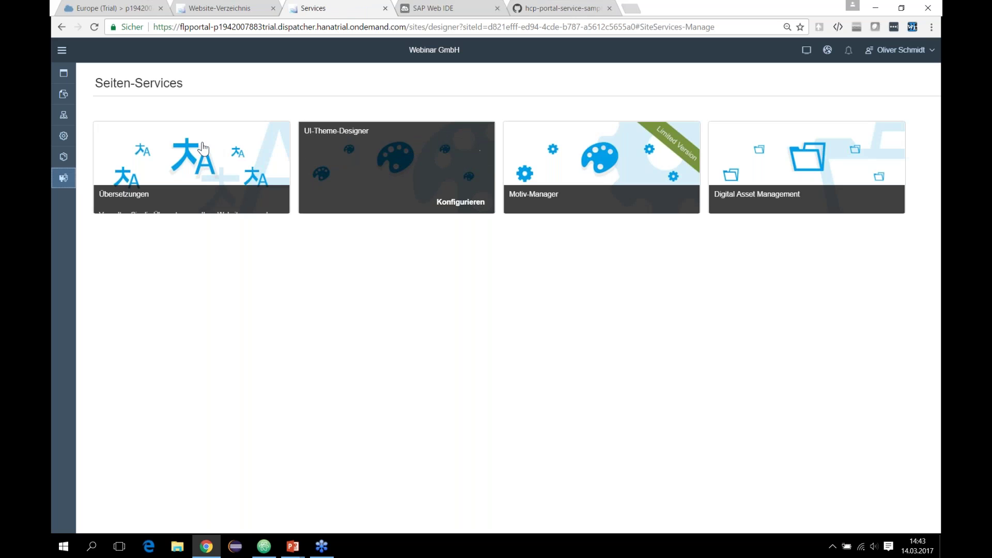
pyautogui.moveTo(204, 148)
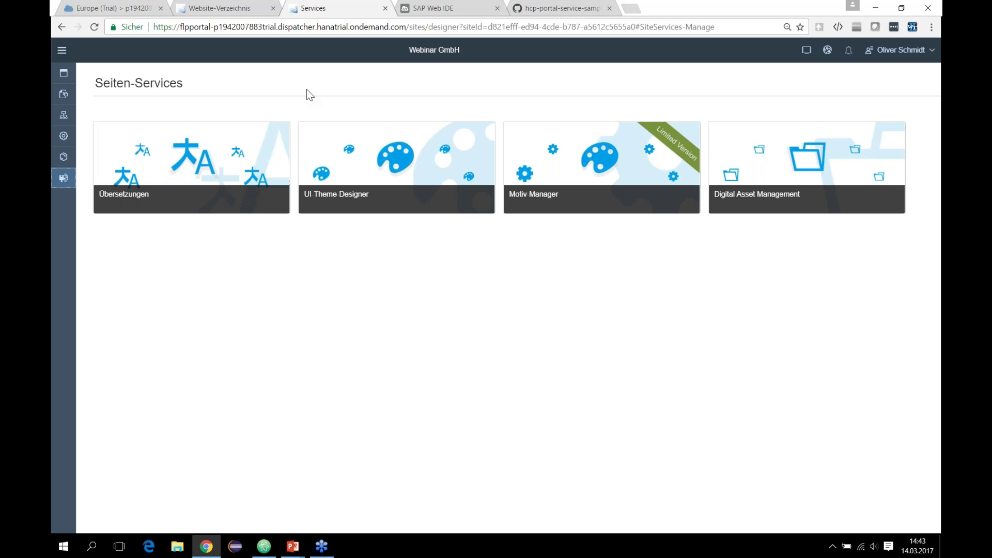
pyautogui.moveTo(821, 159)
# Switch to the running PowerPoint slide show and advance to the Agenda slide.
pyautogui.press('alt')
pyautogui.hotkey('alt', 'Tab')
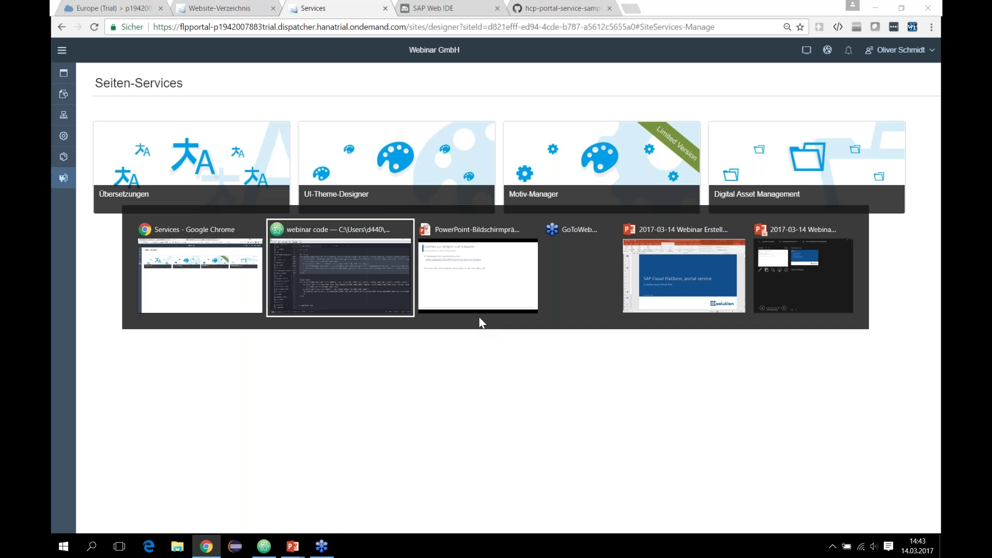
pyautogui.click(479, 317)
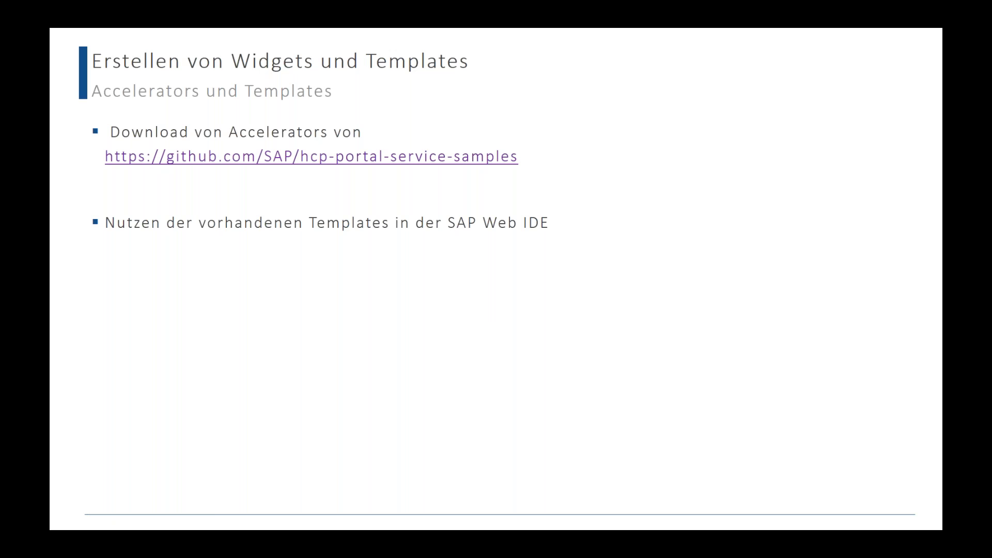
pyautogui.press('Right')
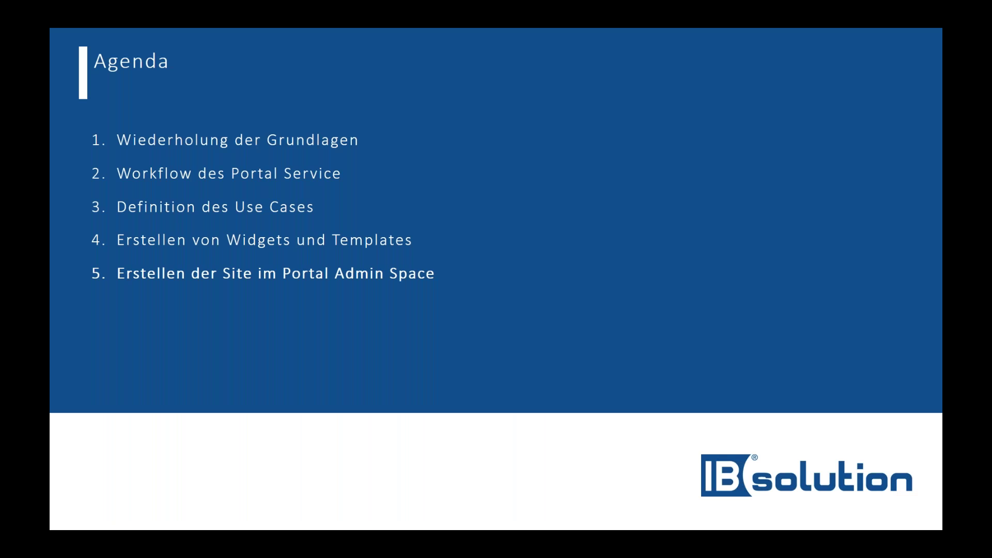